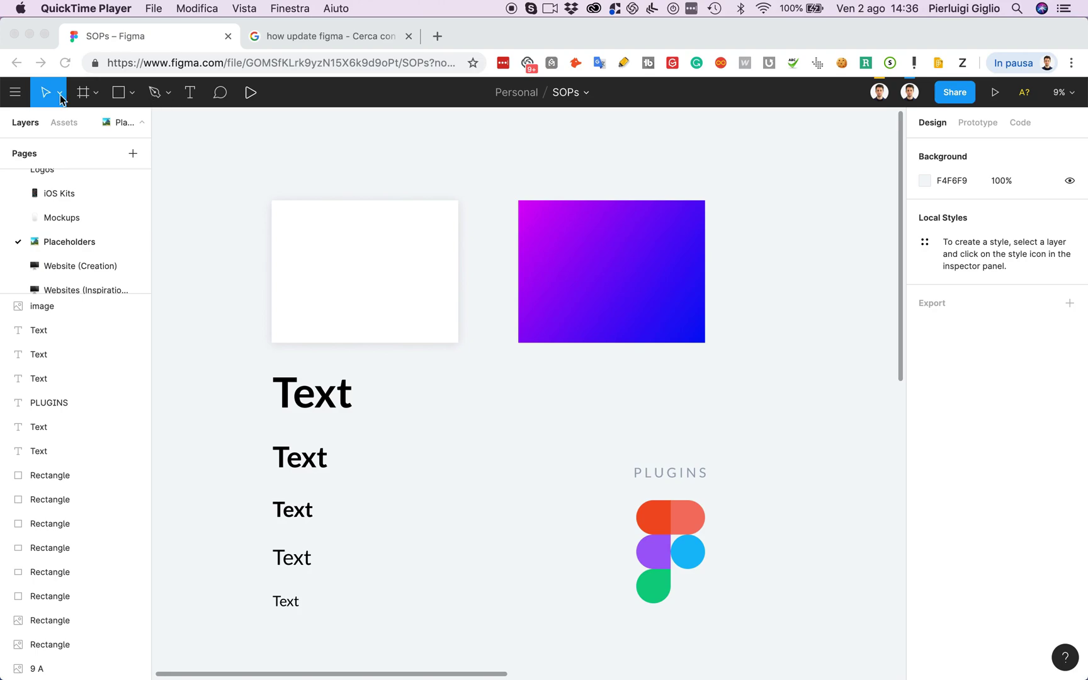
# Step: View the installed plugins in the browser's Figma menu, then switch to the desktop Untitled draft
pyautogui.click(19, 96)
pyautogui.click(17, 93)
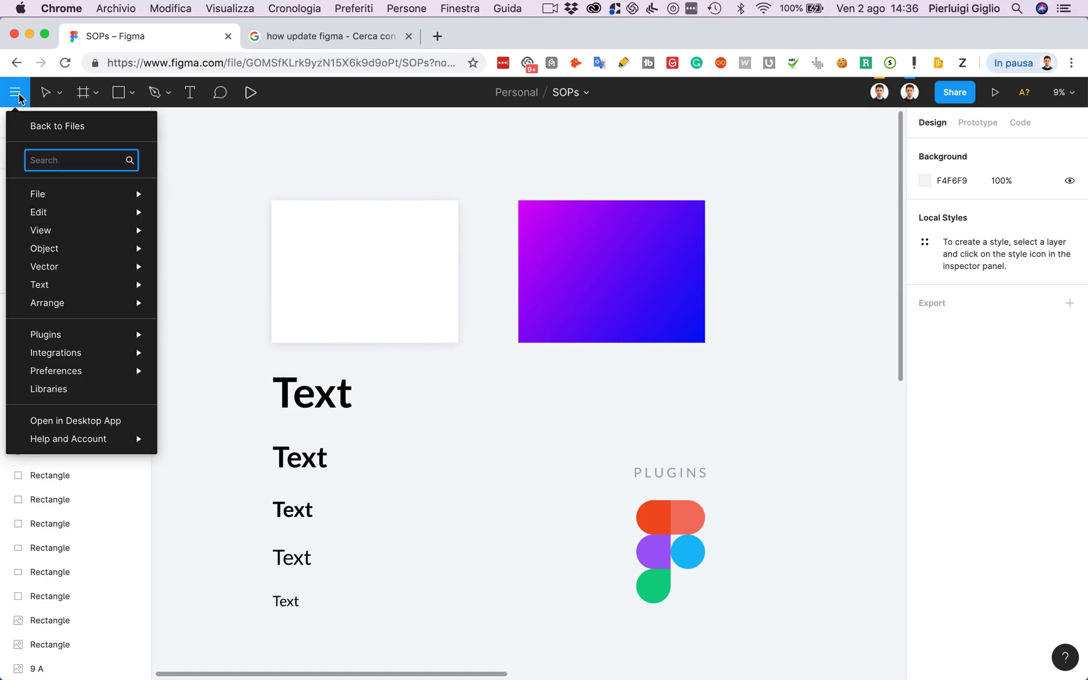
pyautogui.moveTo(74, 354)
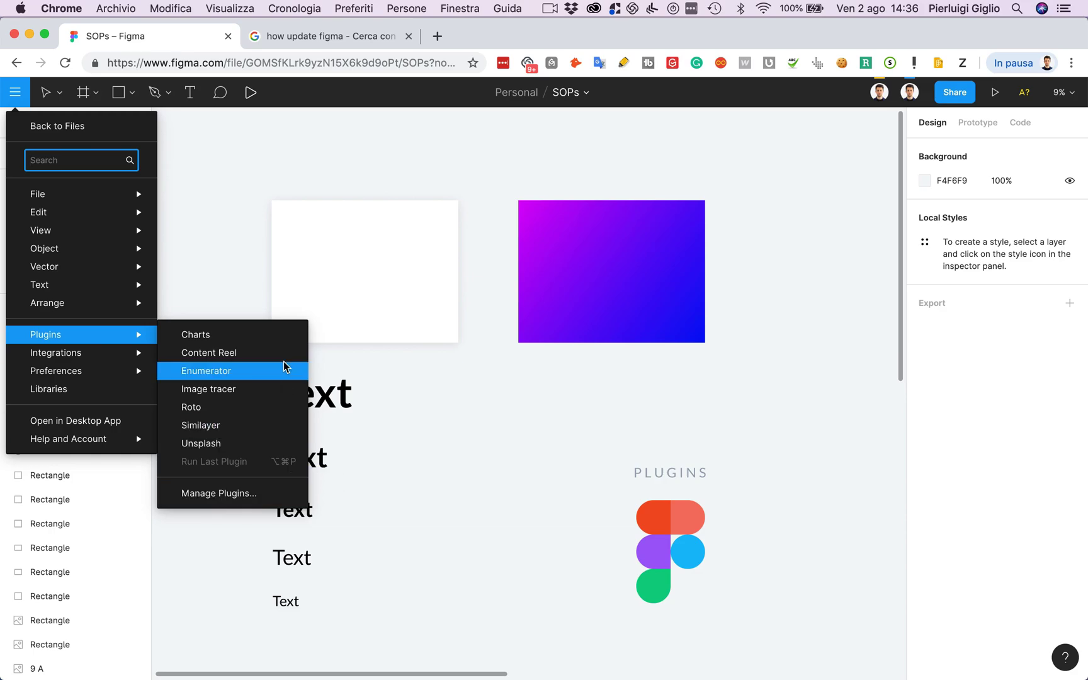
pyautogui.hotkey('ctrl', 'Up')
pyautogui.click(627, 333)
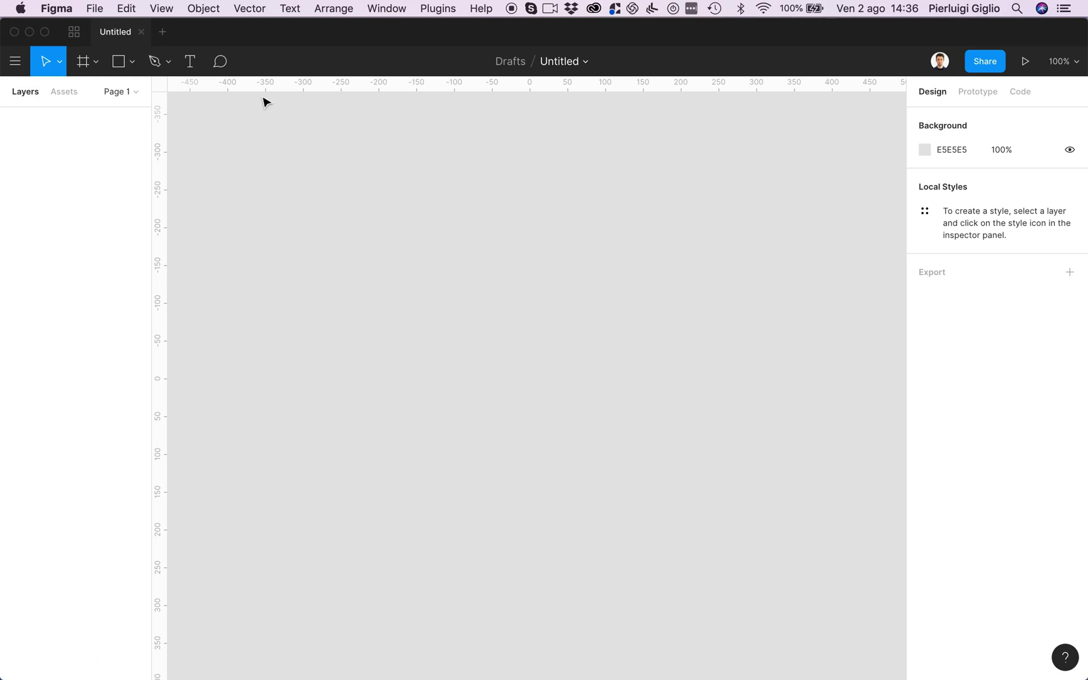
# Step: Check the desktop app's Check for Updates option and Plugins menu, then return to the browser's SOPs file
pyautogui.click(63, 9)
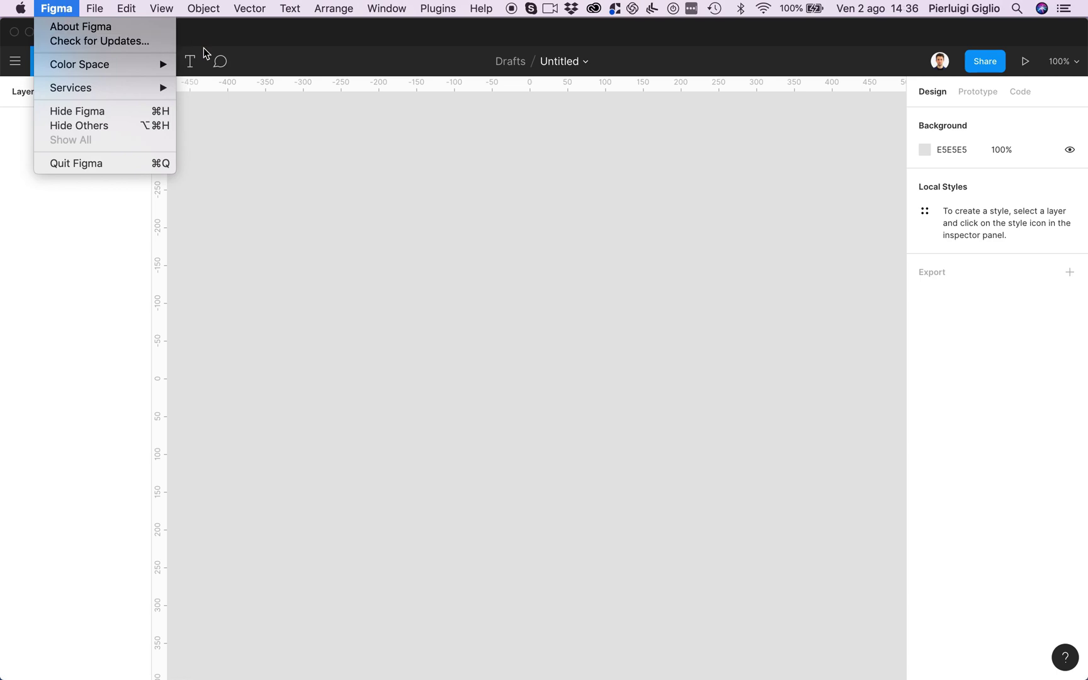
pyautogui.click(440, 137)
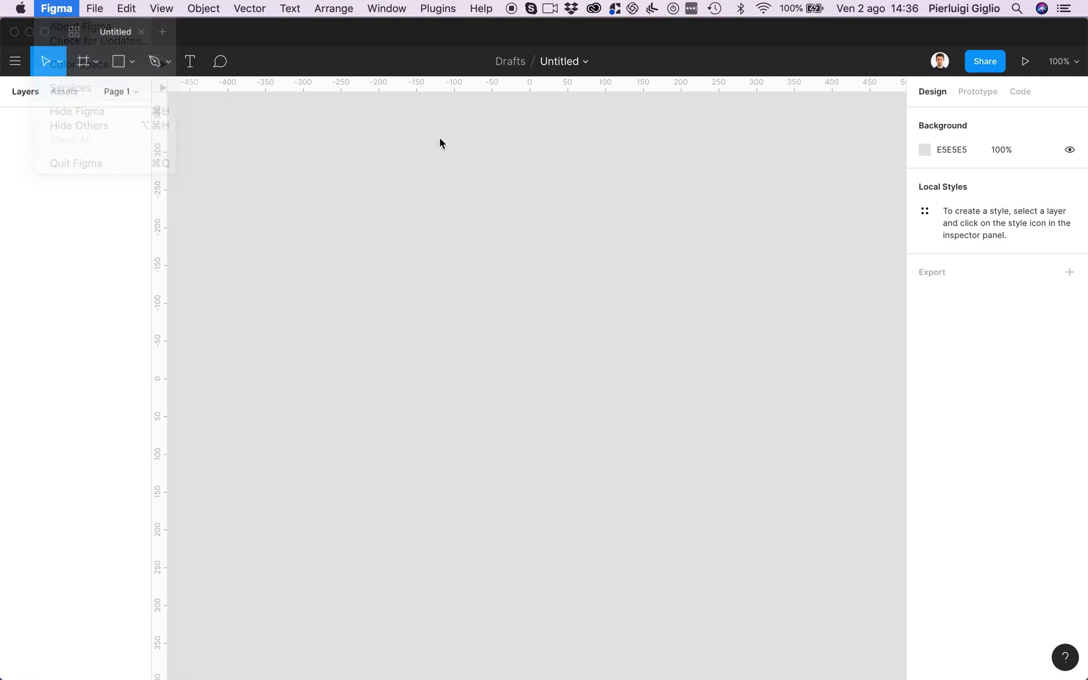
pyautogui.click(438, 8)
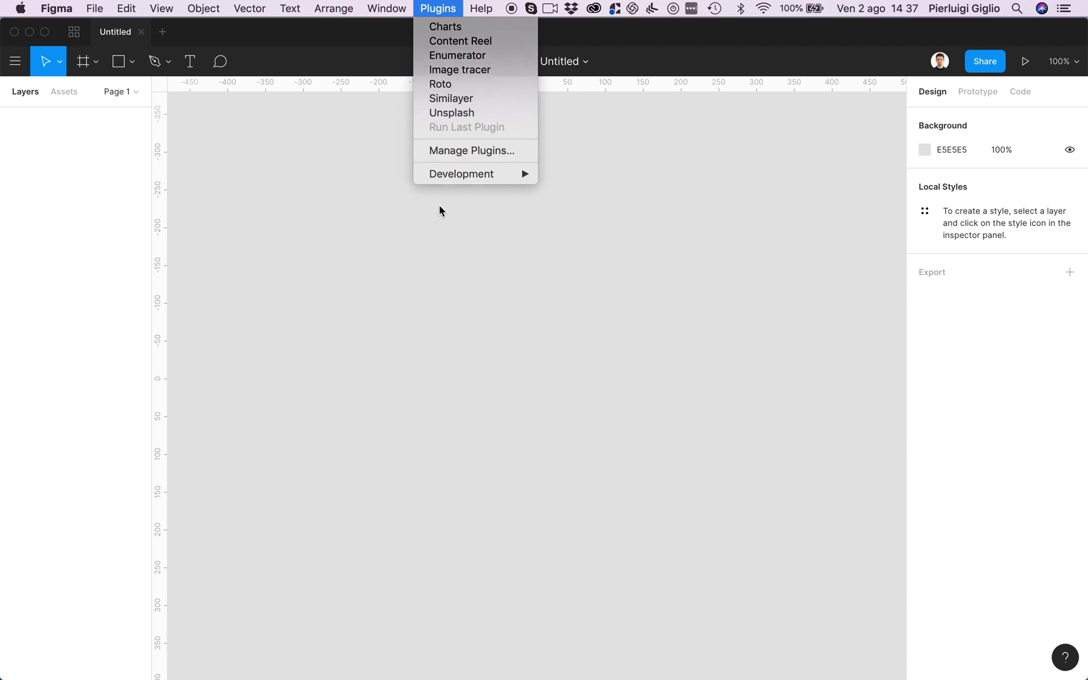
pyautogui.moveTo(20, 9)
pyautogui.click(241, 318)
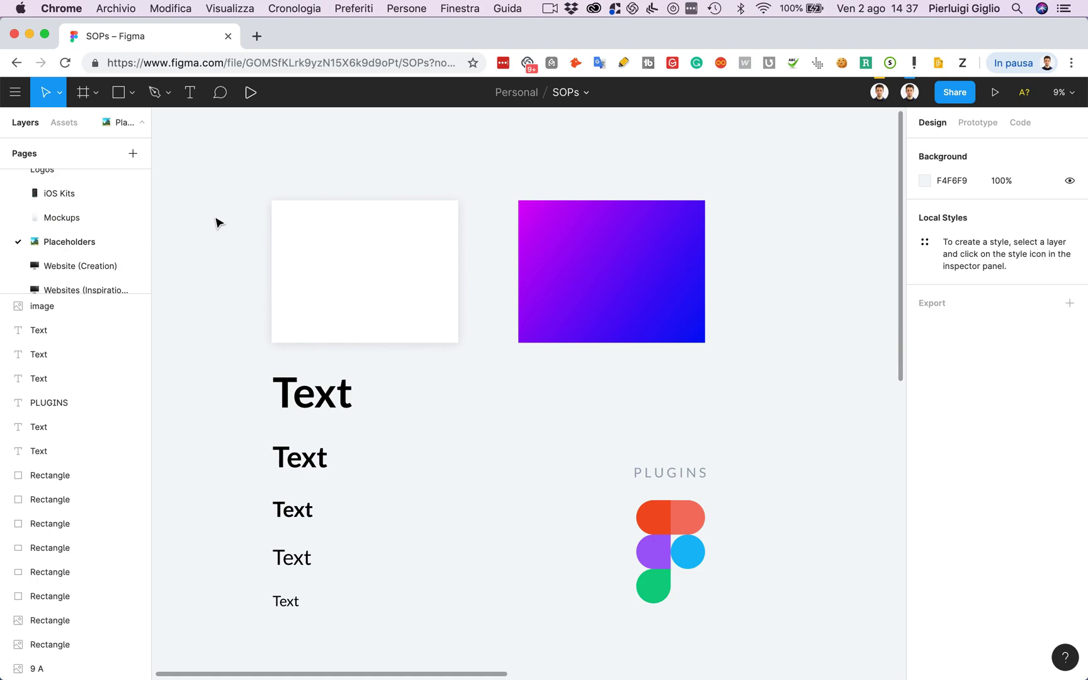
# Step: Scroll the SOPs file and open the main menu toward Plugins > Manage Plugins
pyautogui.scroll(-1, 216, 223)
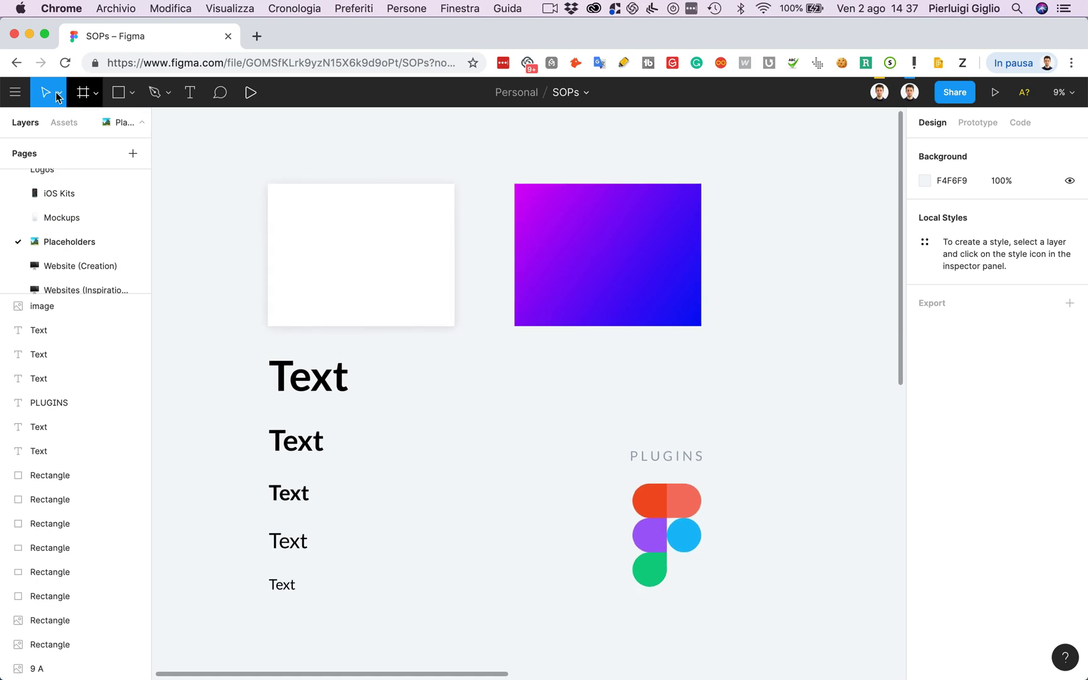
pyautogui.click(15, 92)
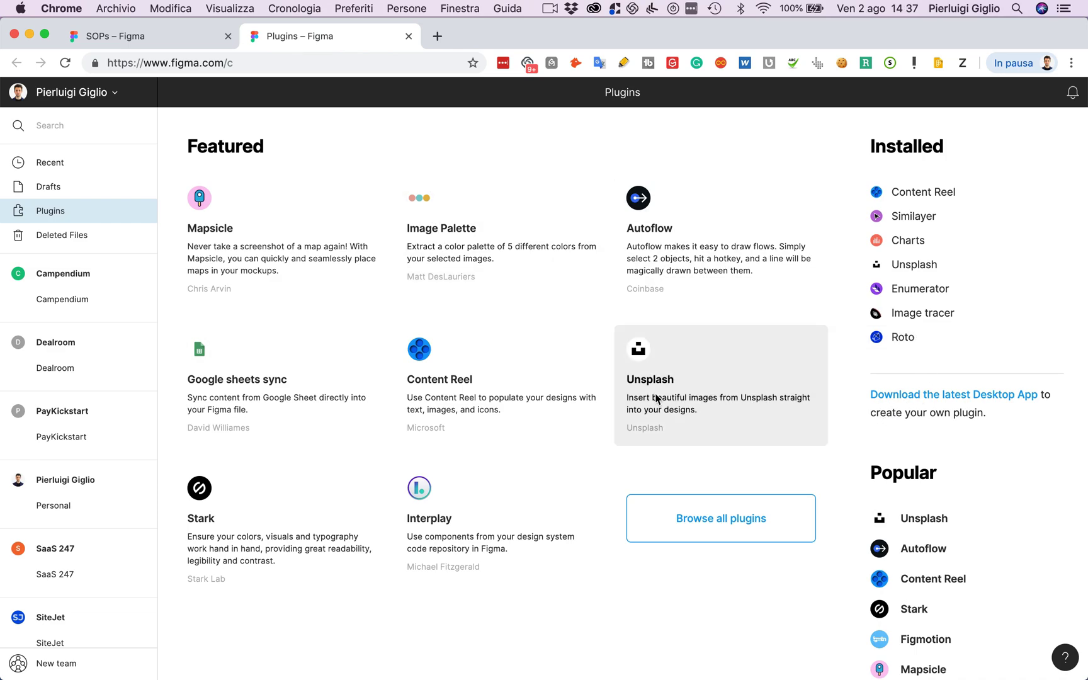
# Step: Browse the full plugins list and open the Image tracer plugin's page
pyautogui.click(749, 518)
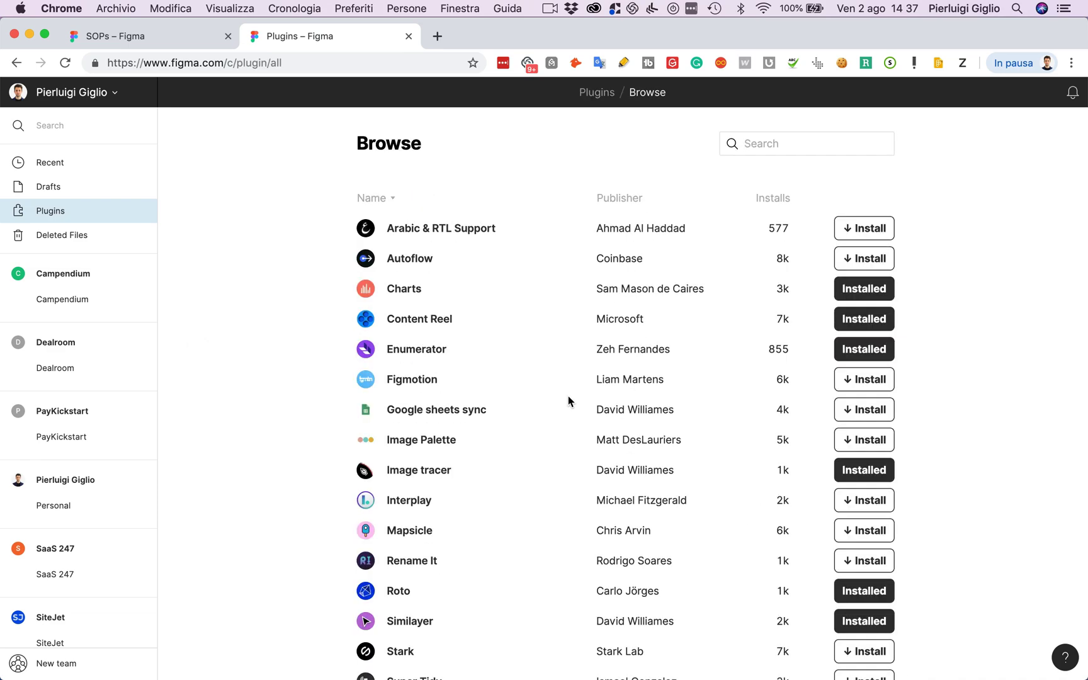
pyautogui.scroll(-2, 630, 416)
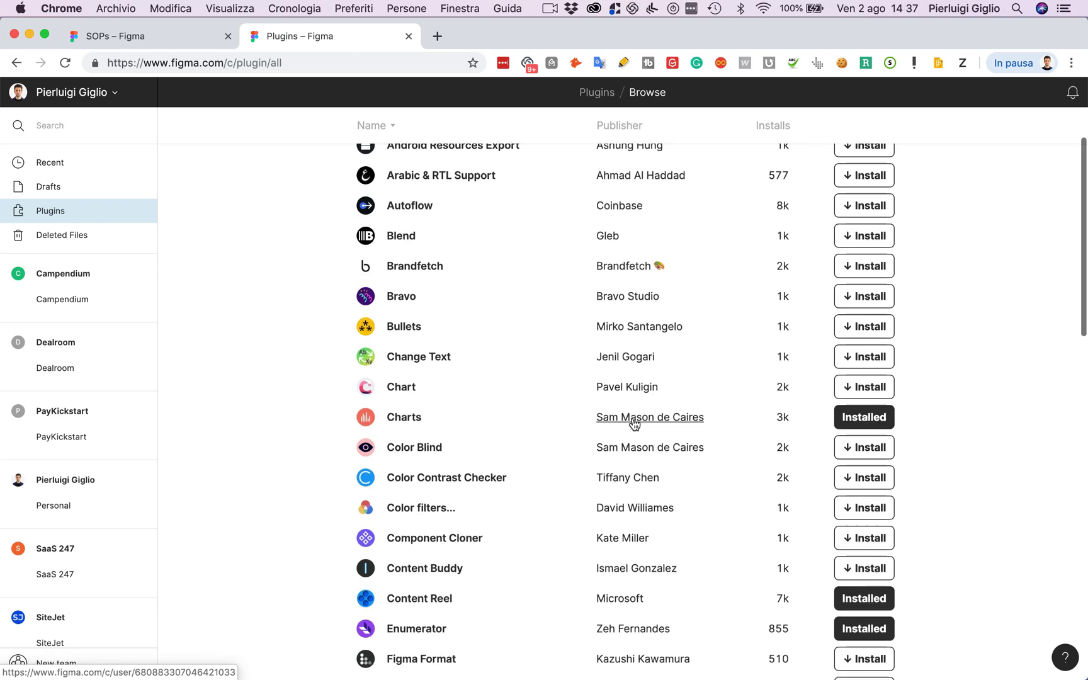
pyautogui.scroll(-1, 634, 421)
pyautogui.scroll(-6, 703, 335)
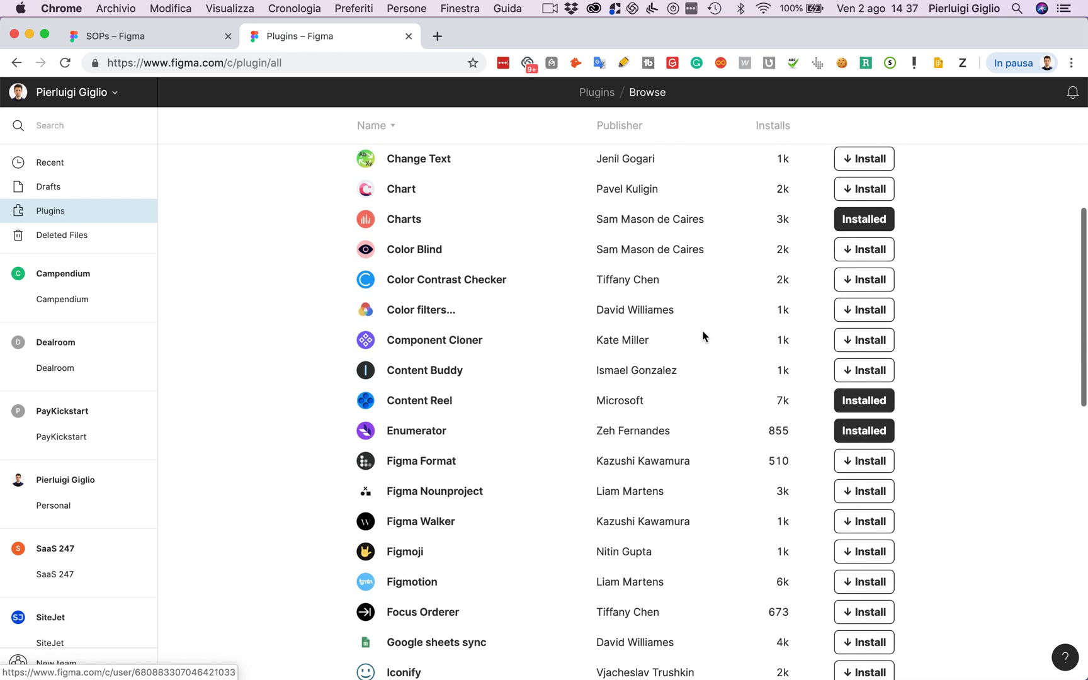
pyautogui.scroll(-4, 615, 485)
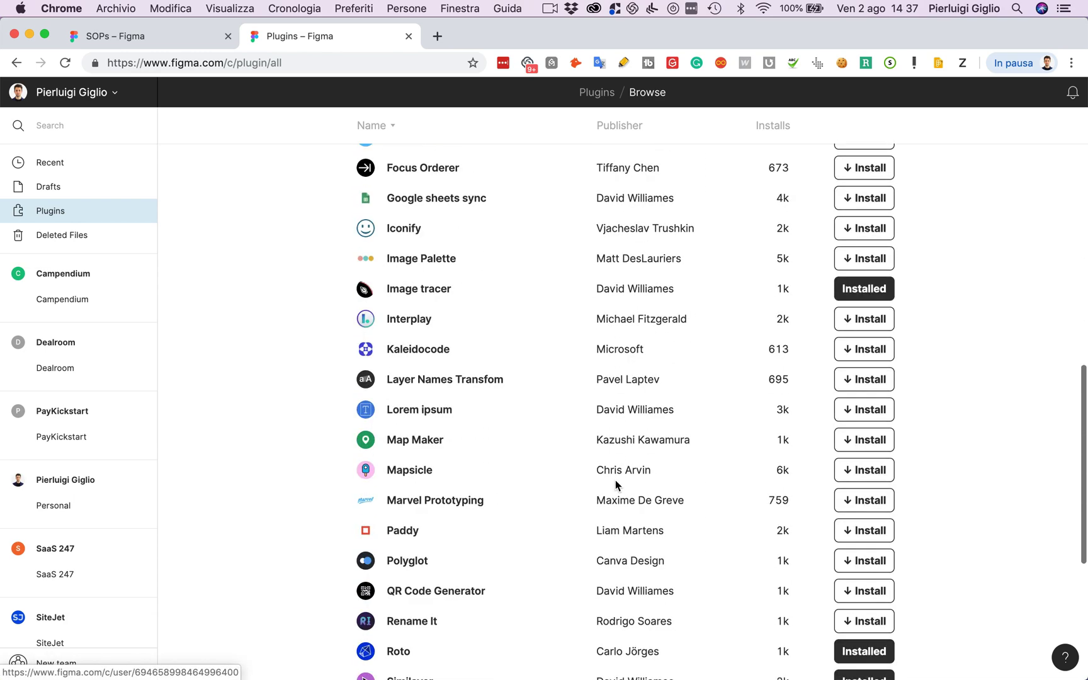
pyautogui.click(421, 290)
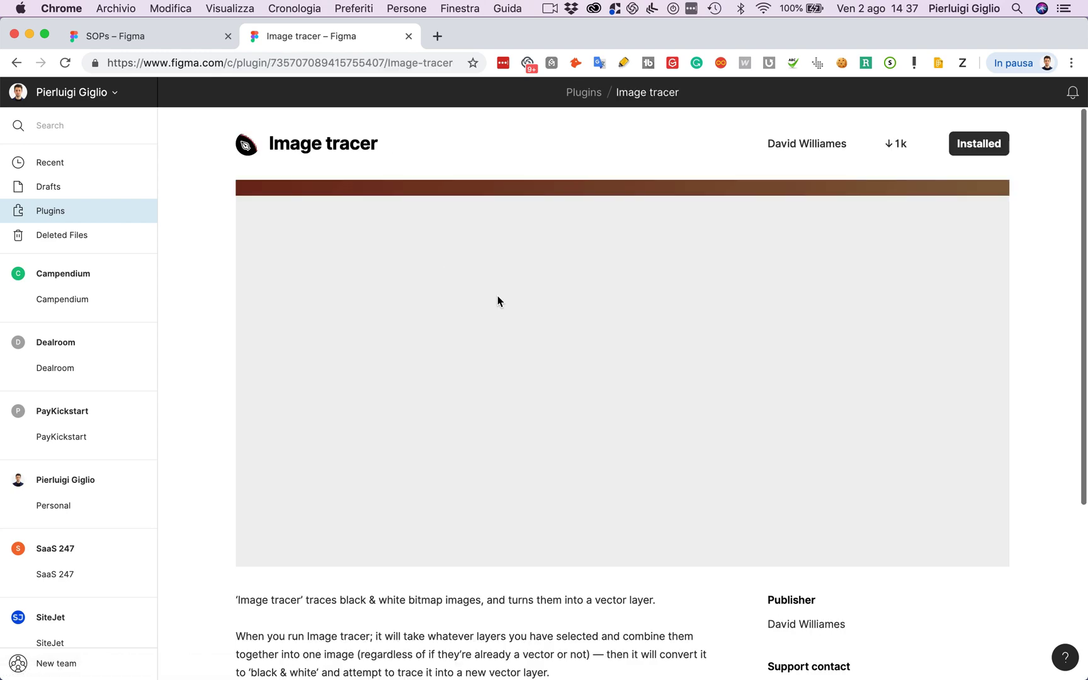
# Step: Read the Image tracer details, then return to the SOPs – Figma tab
pyautogui.scroll(-4, 499, 283)
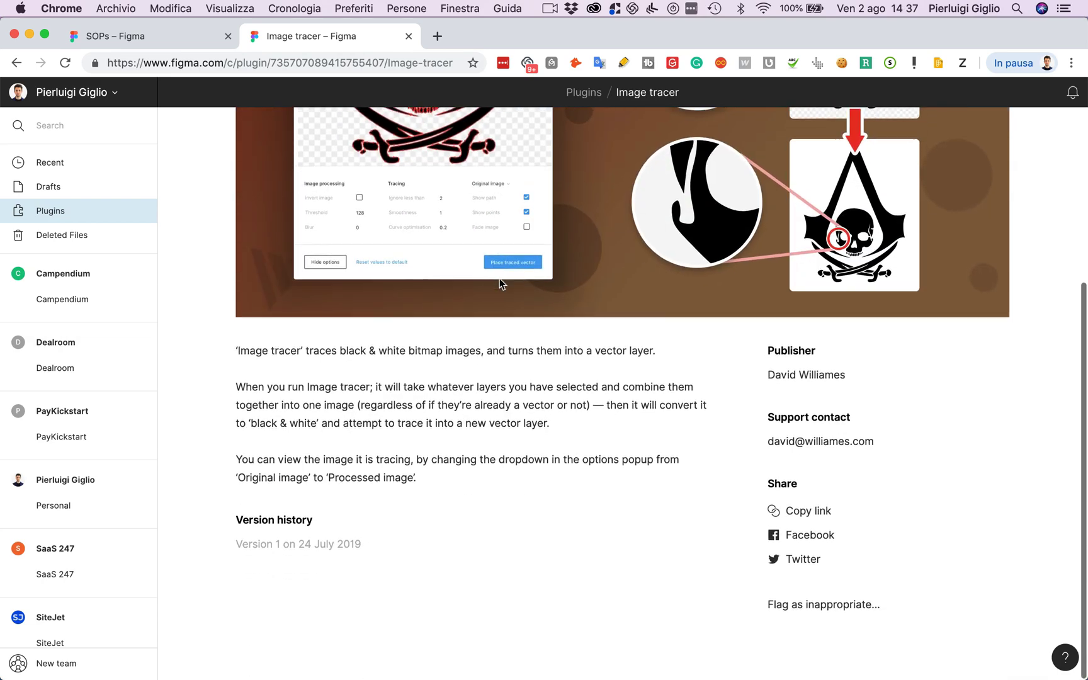
pyautogui.scroll(4, 498, 279)
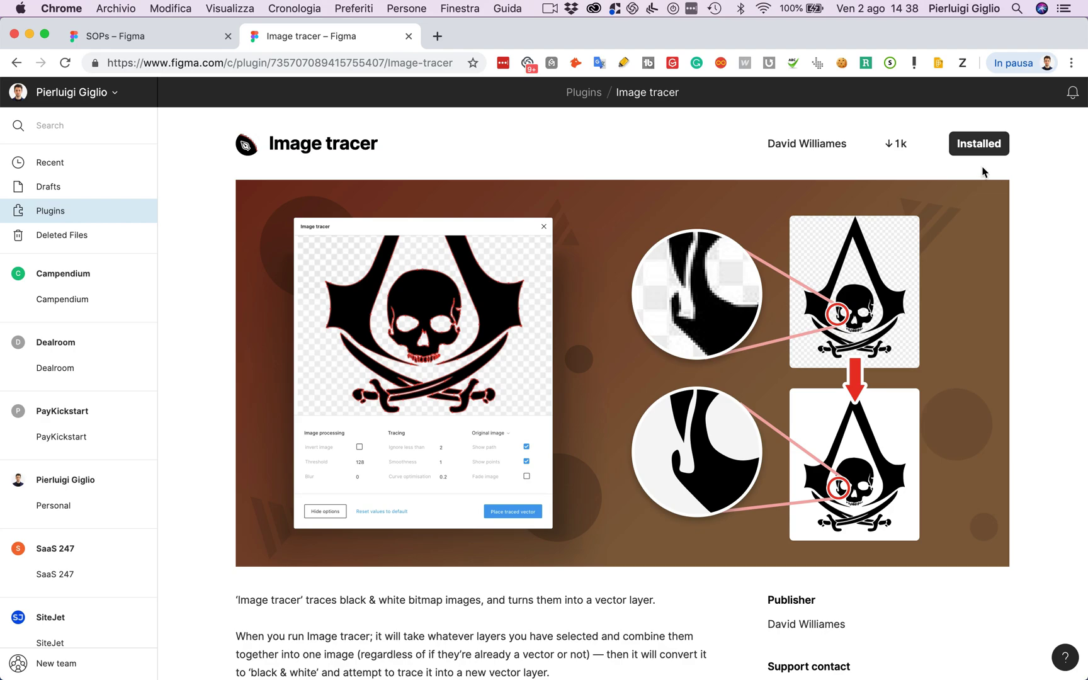
pyautogui.click(141, 36)
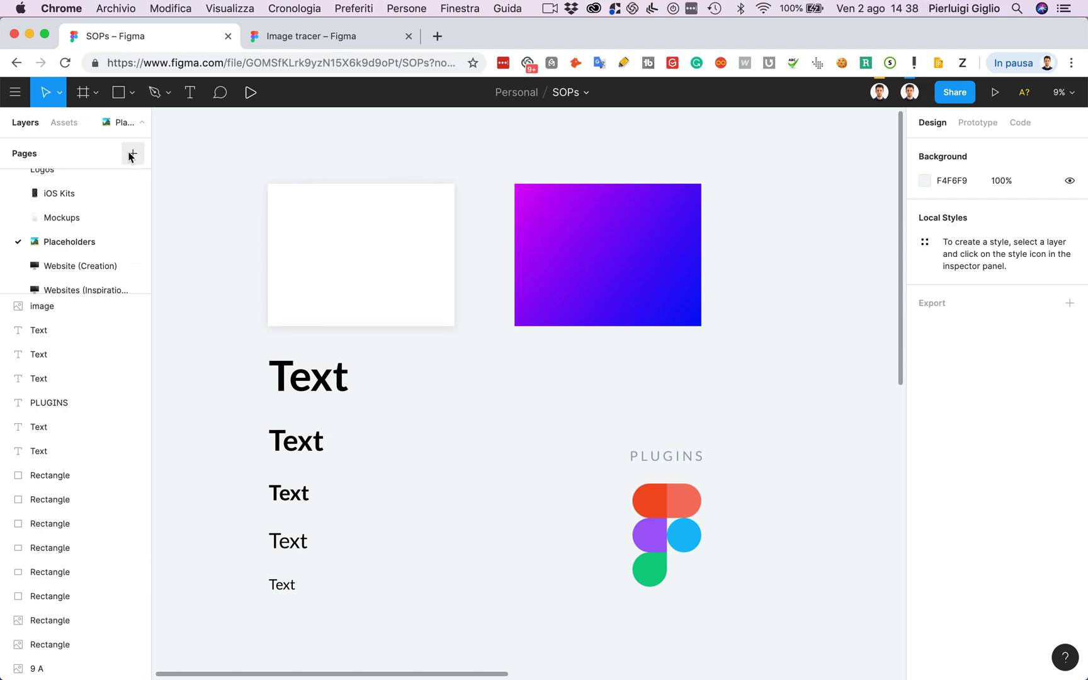
# Step: Launch the Charts plugin, preview scatter, area, bar and pie types, and choose Bar
pyautogui.click(22, 95)
pyautogui.moveTo(80, 334)
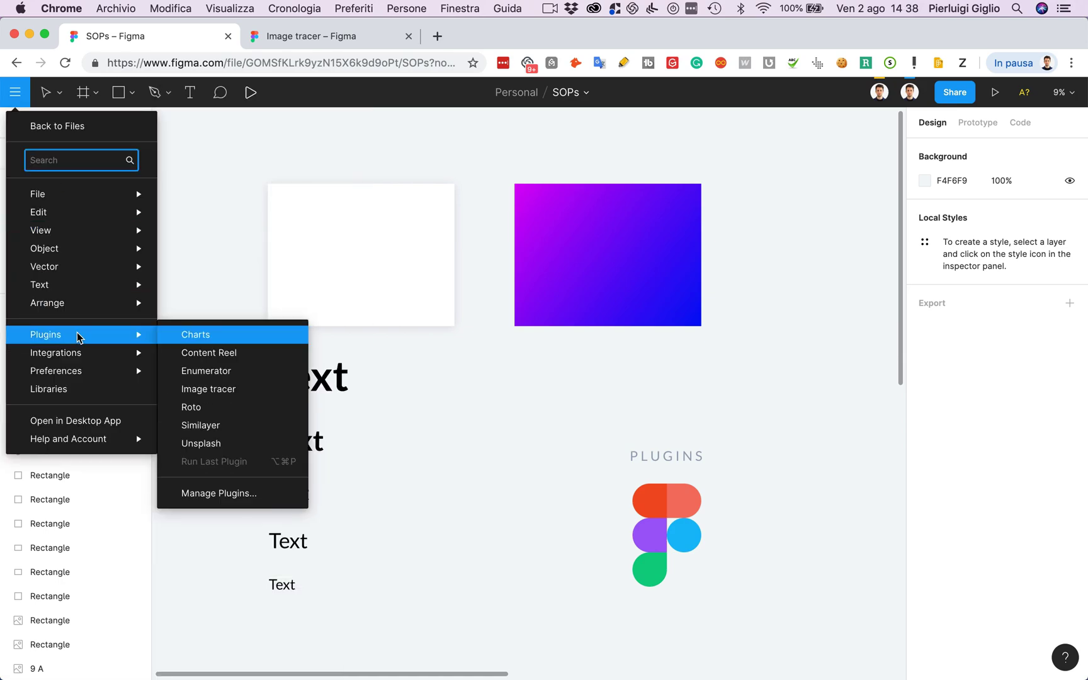
pyautogui.click(241, 340)
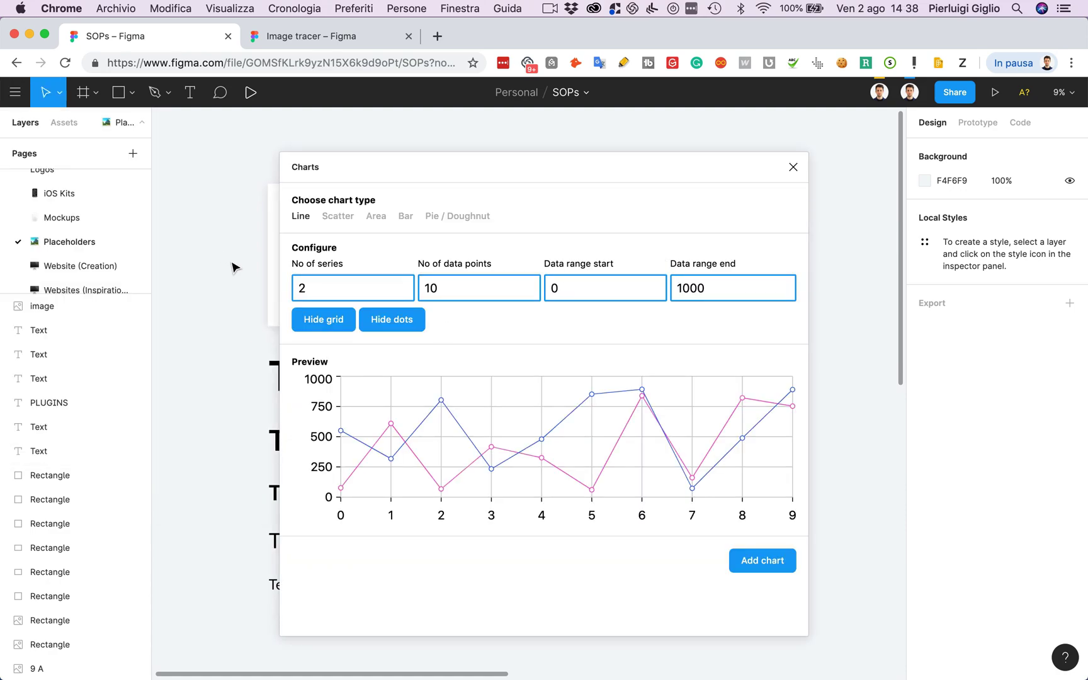
pyautogui.scroll(-1, 233, 269)
pyautogui.click(338, 216)
pyautogui.click(381, 218)
pyautogui.click(406, 217)
pyautogui.click(433, 220)
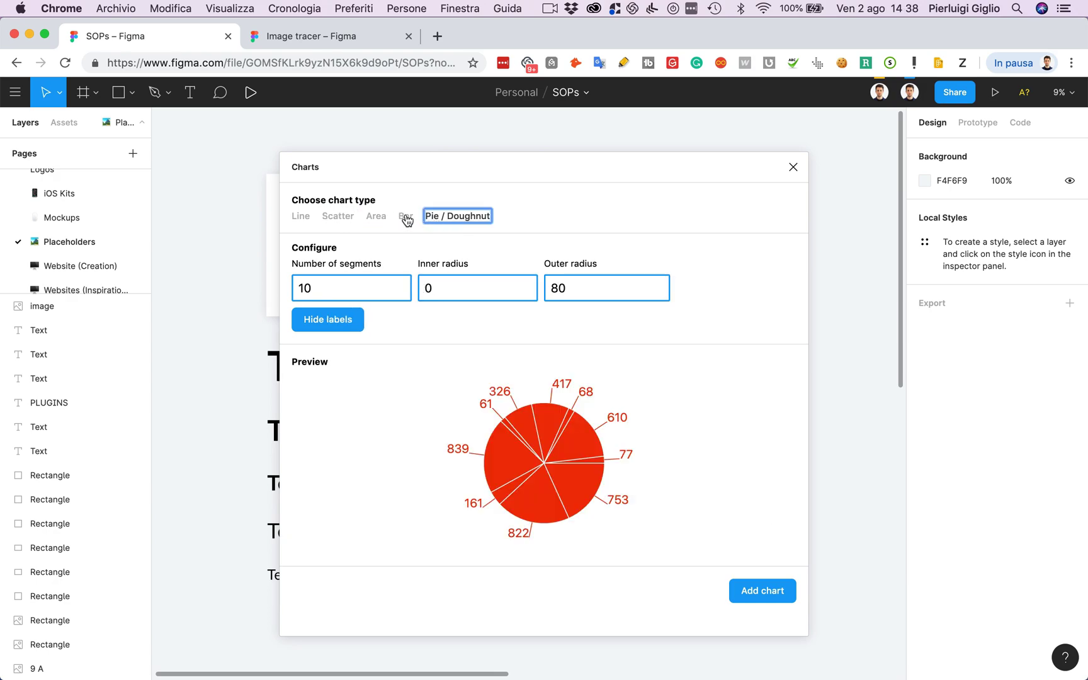
pyautogui.click(406, 217)
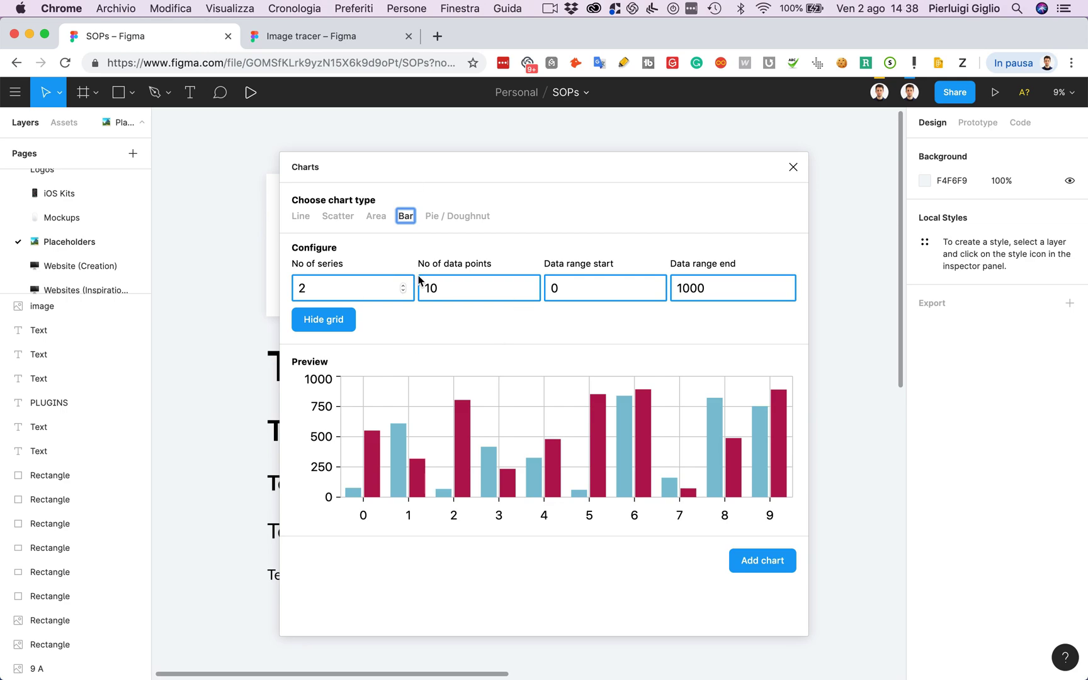
# Step: Set 6 series and 7 data points, then add the bar chart to the canvas
pyautogui.click(351, 288)
pyautogui.press('Up')
pyautogui.press('Up')
pyautogui.press('Up')
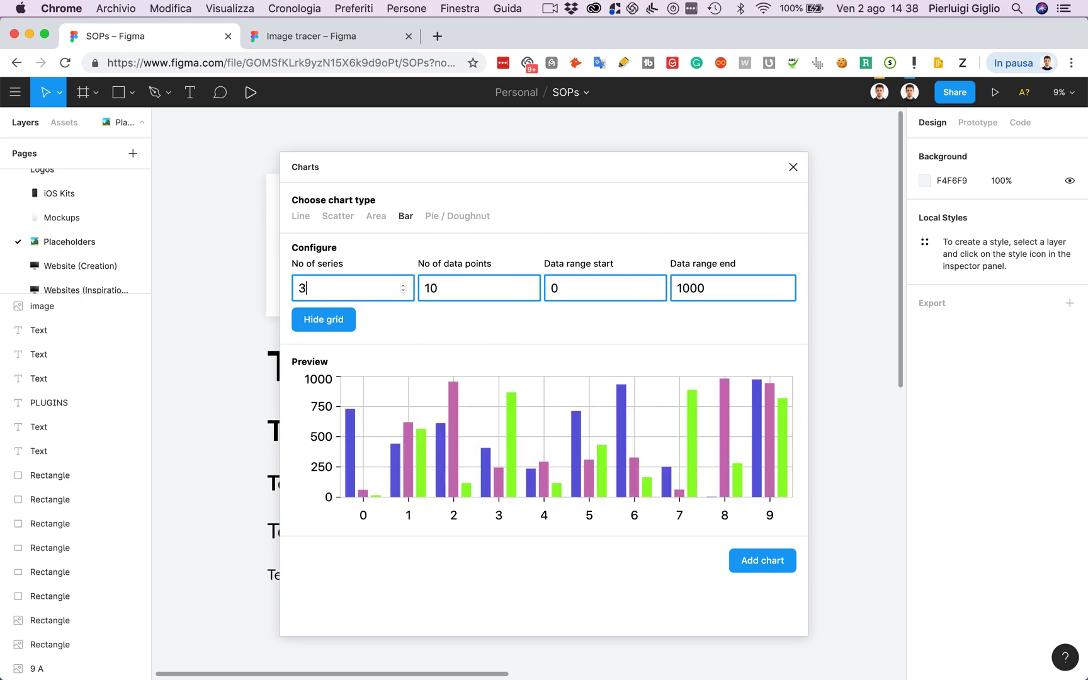
pyautogui.press('Up')
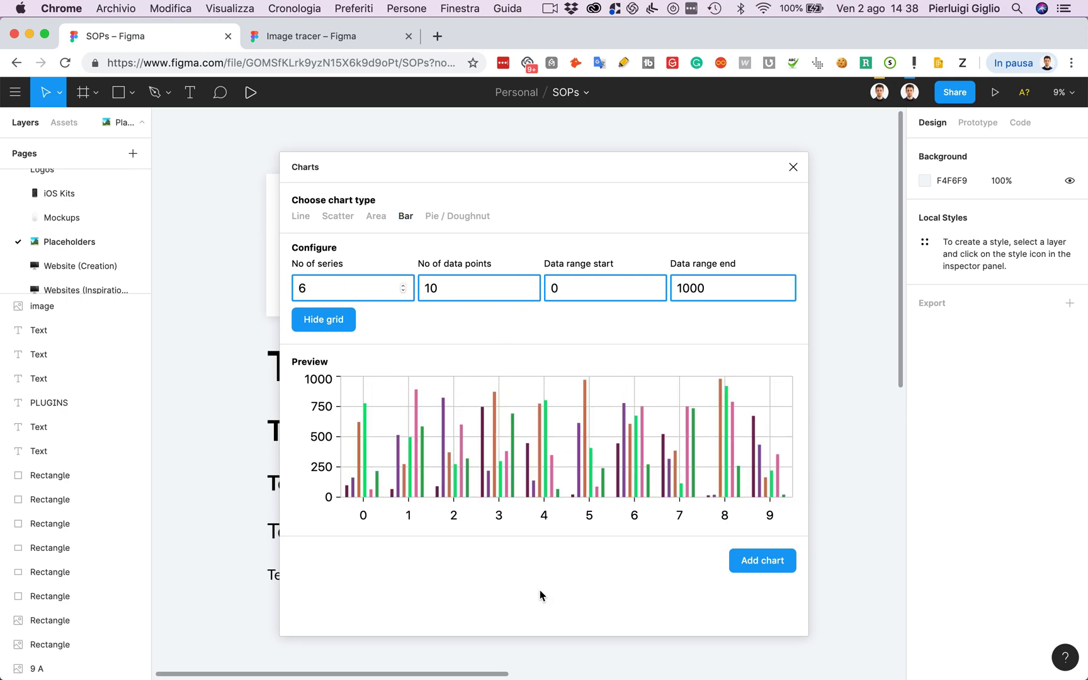
pyautogui.click(468, 298)
pyautogui.press('Down')
pyautogui.press('Down')
pyautogui.press('Down')
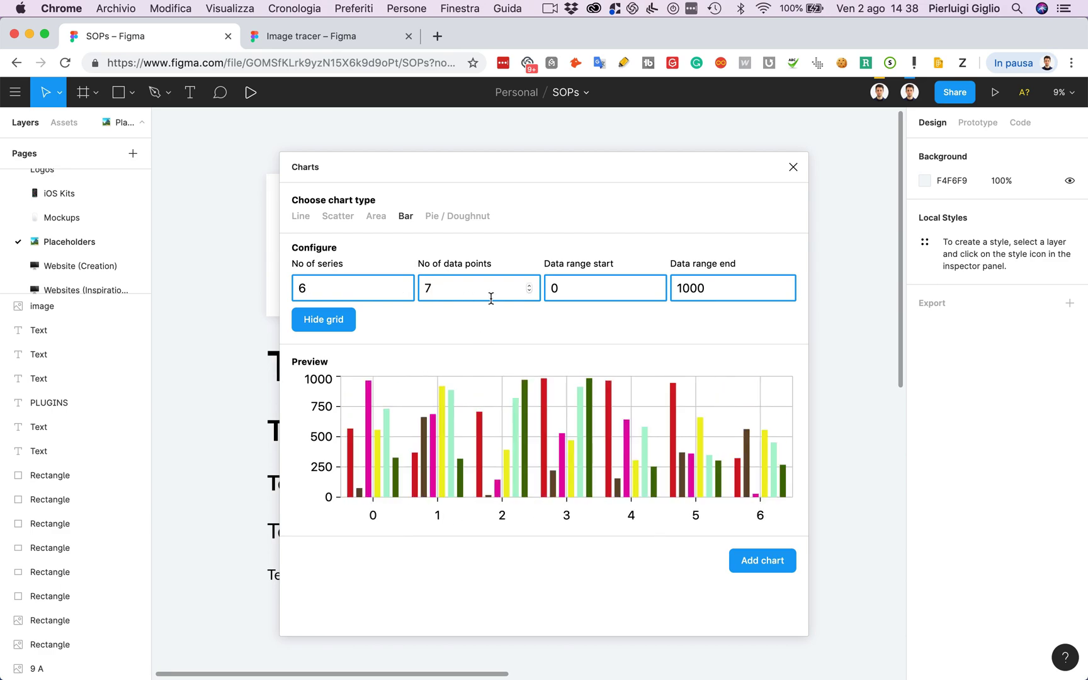
pyautogui.click(601, 292)
pyautogui.click(762, 560)
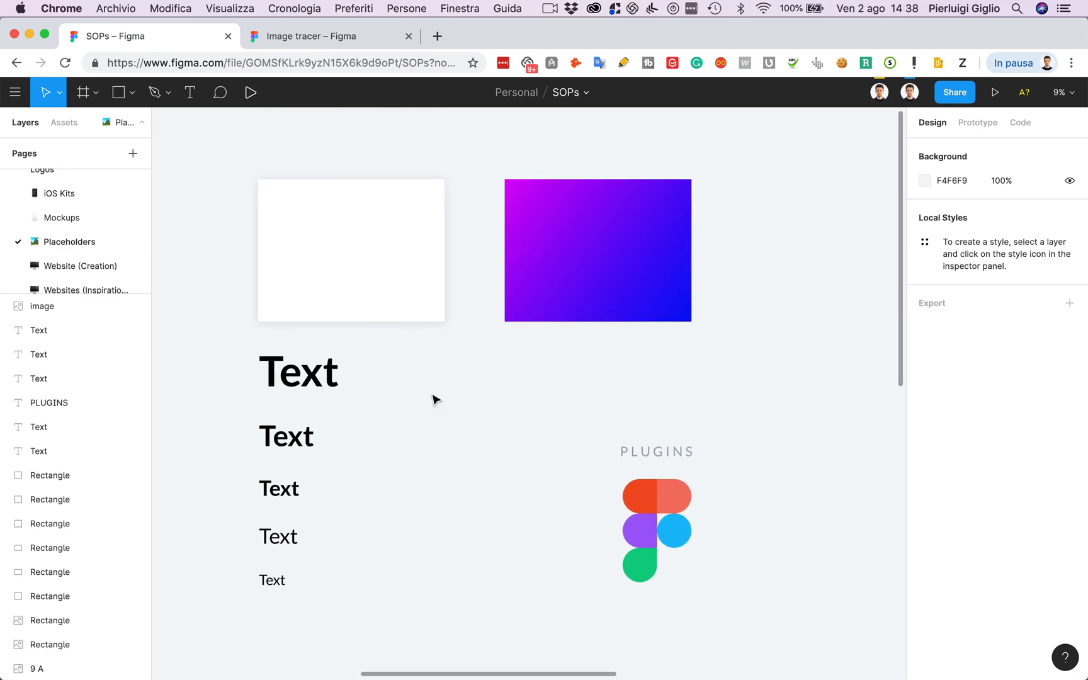
# Step: Run the Charts plugin on the white rectangle and close it without adding a chart
pyautogui.click(24, 95)
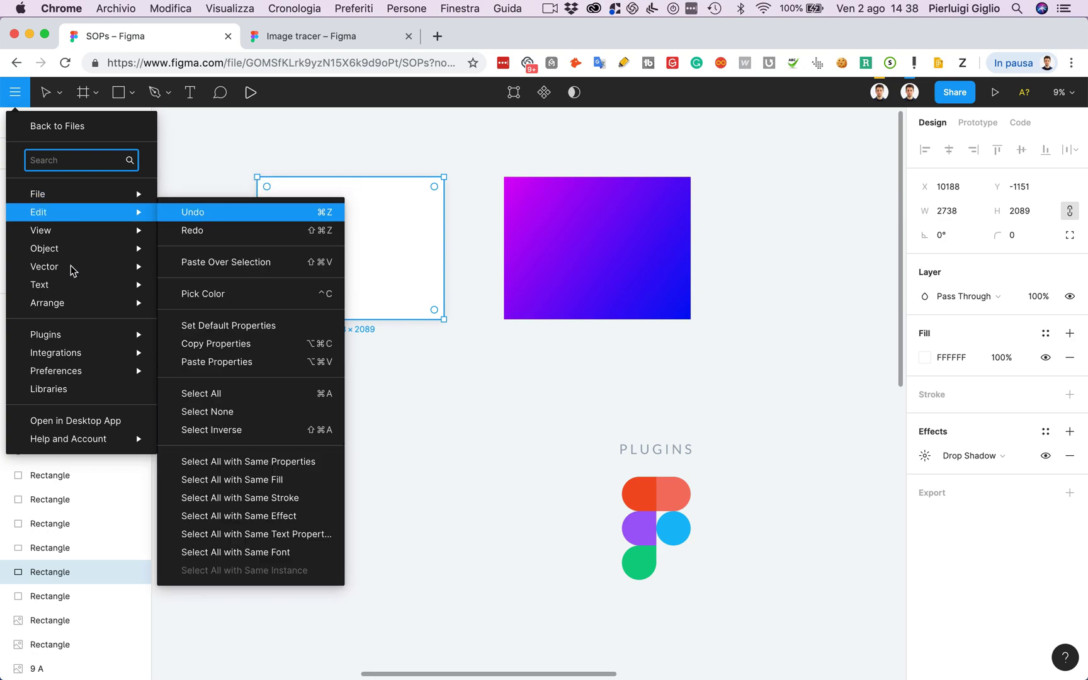
pyautogui.click(198, 333)
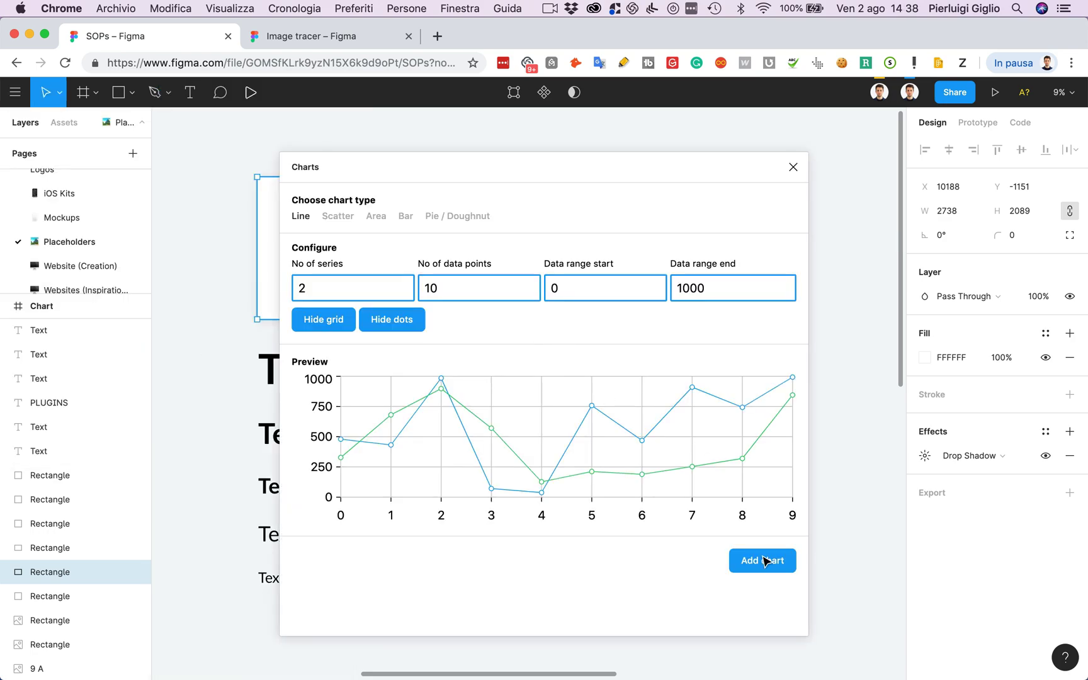
pyautogui.click(762, 560)
# Step: Deselect the rectangle, pan around the canvas, and bring up the main menu's Plugins list
pyautogui.scroll(2, 409, 264)
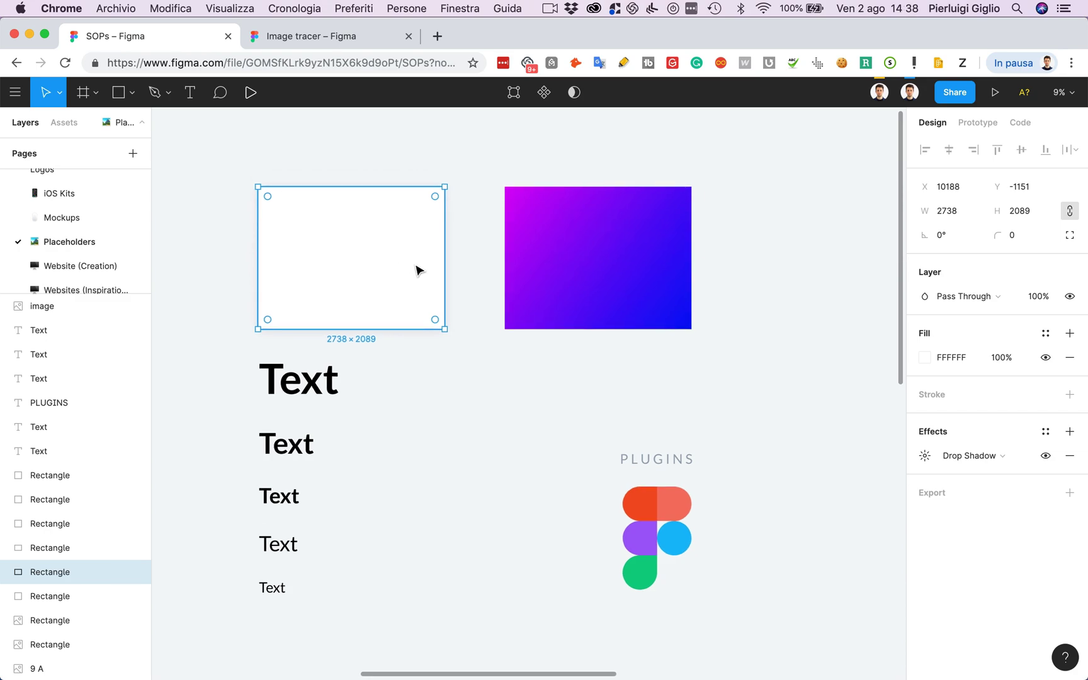
pyautogui.click(403, 187)
pyautogui.scroll(-3, 408, 183)
pyautogui.hscroll(2, 408, 183)
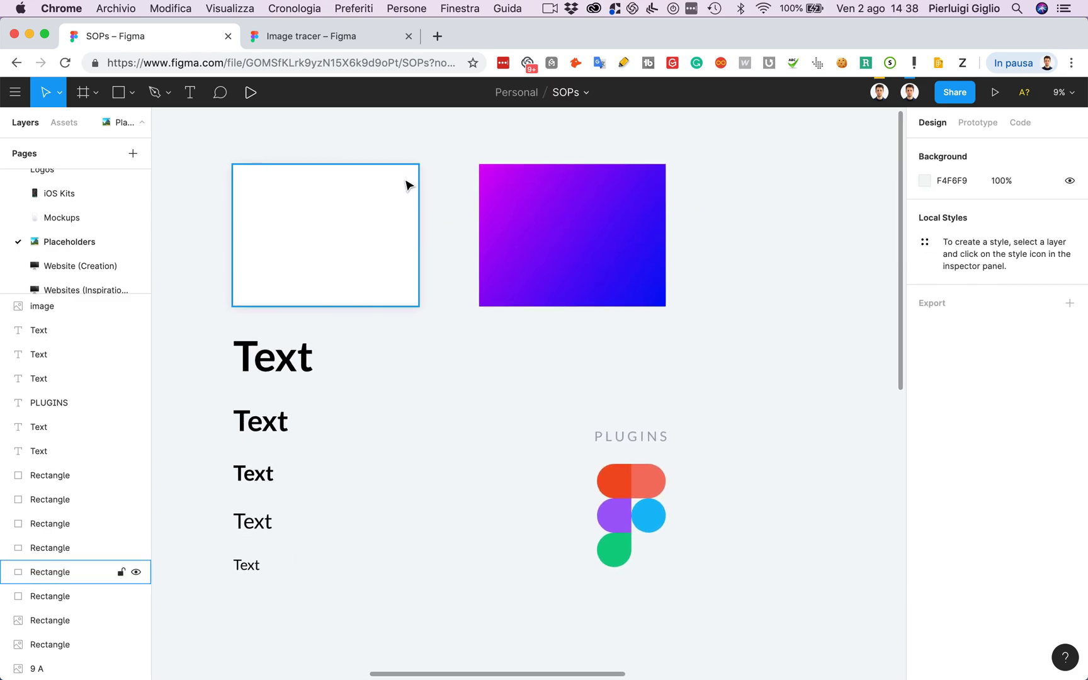
pyautogui.scroll(3, 406, 185)
pyautogui.scroll(-1, 441, 182)
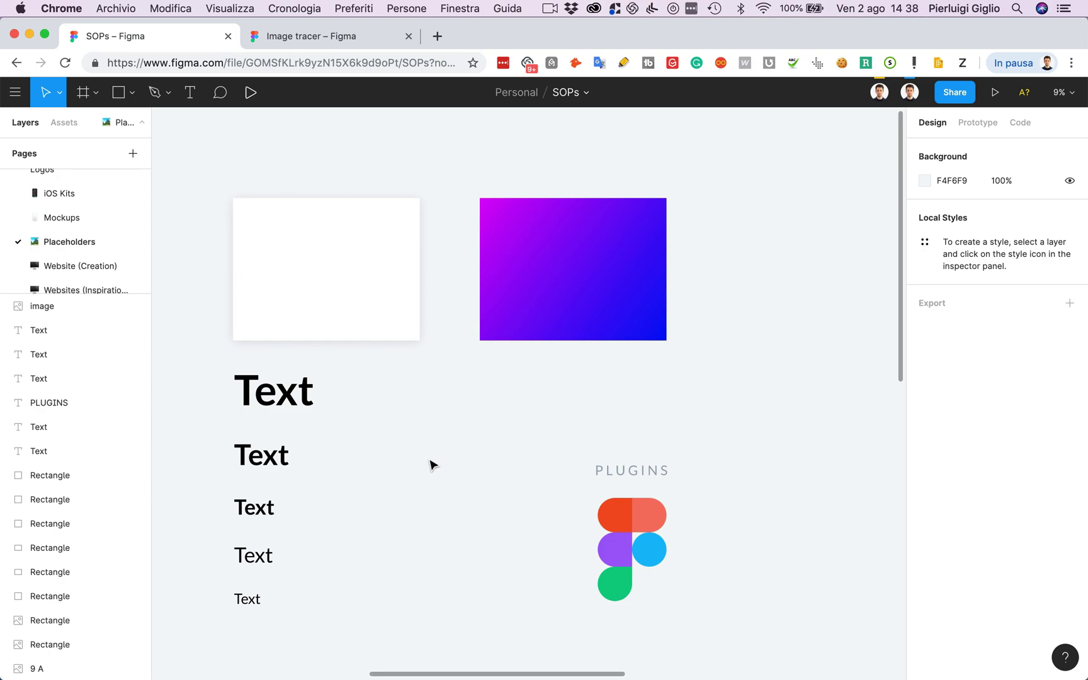
pyautogui.scroll(-3, 433, 461)
pyautogui.hscroll(-3, 433, 461)
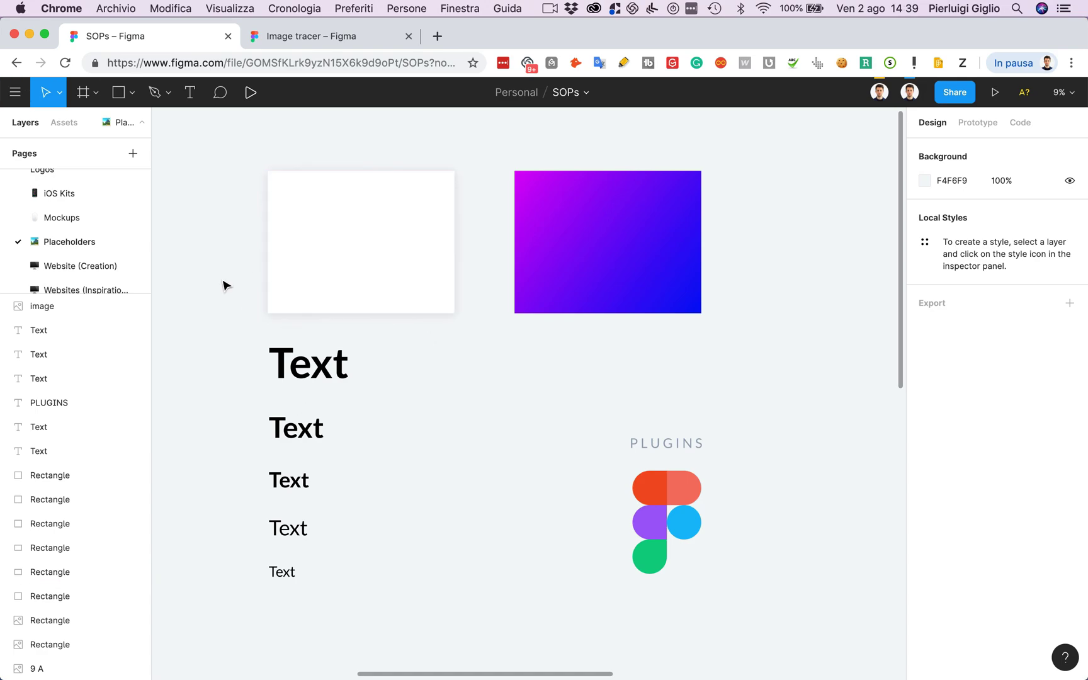
pyautogui.click(17, 92)
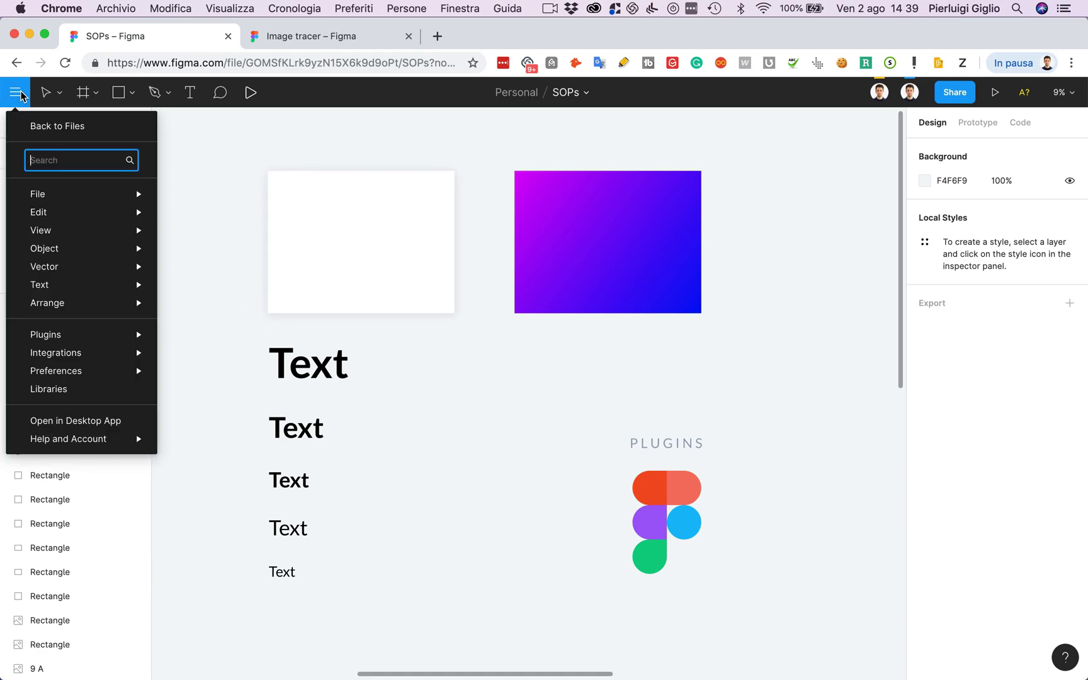
pyautogui.moveTo(68, 346)
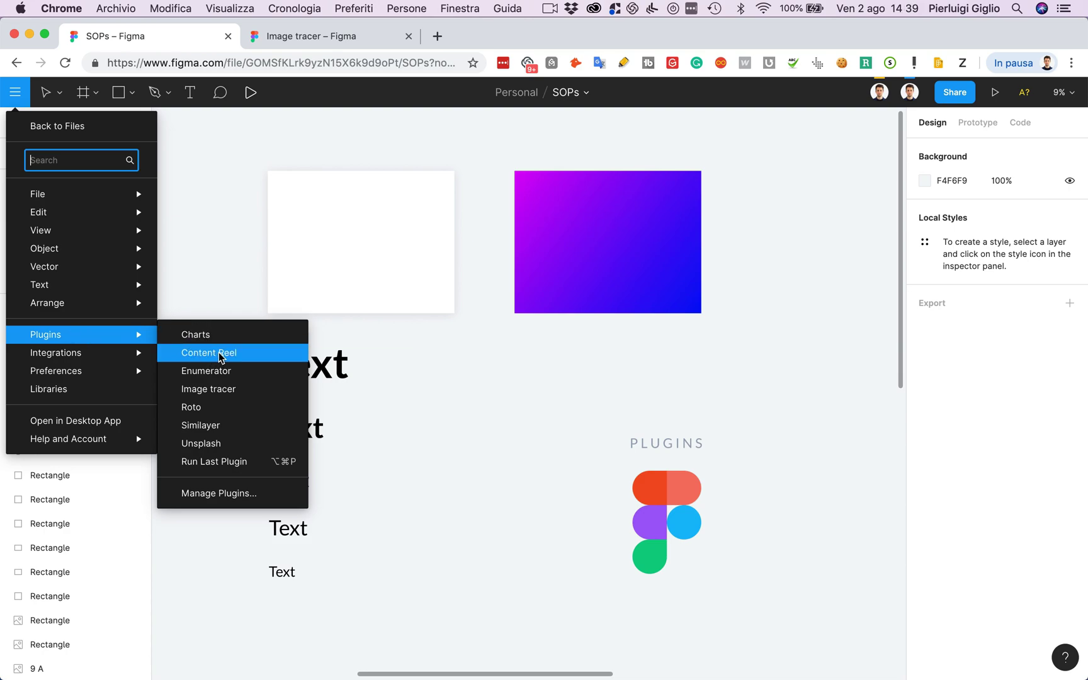
# Step: Dismiss the open menus and launch the Content Reel plugin from Plugins
pyautogui.press('Escape')
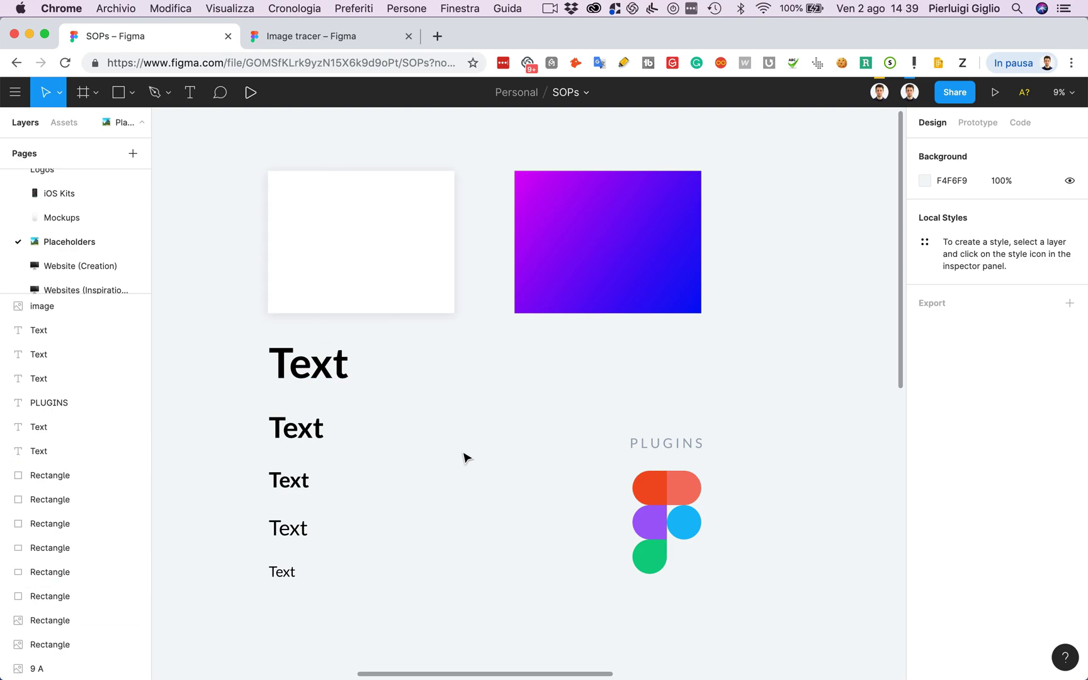
pyautogui.click(17, 93)
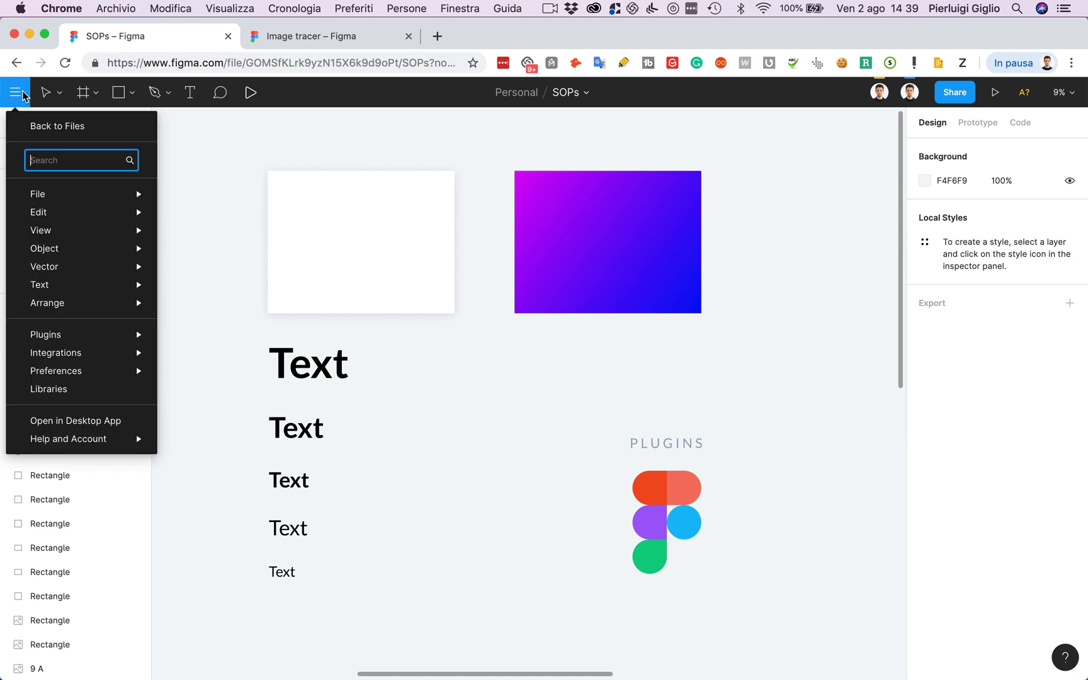
pyautogui.moveTo(144, 339)
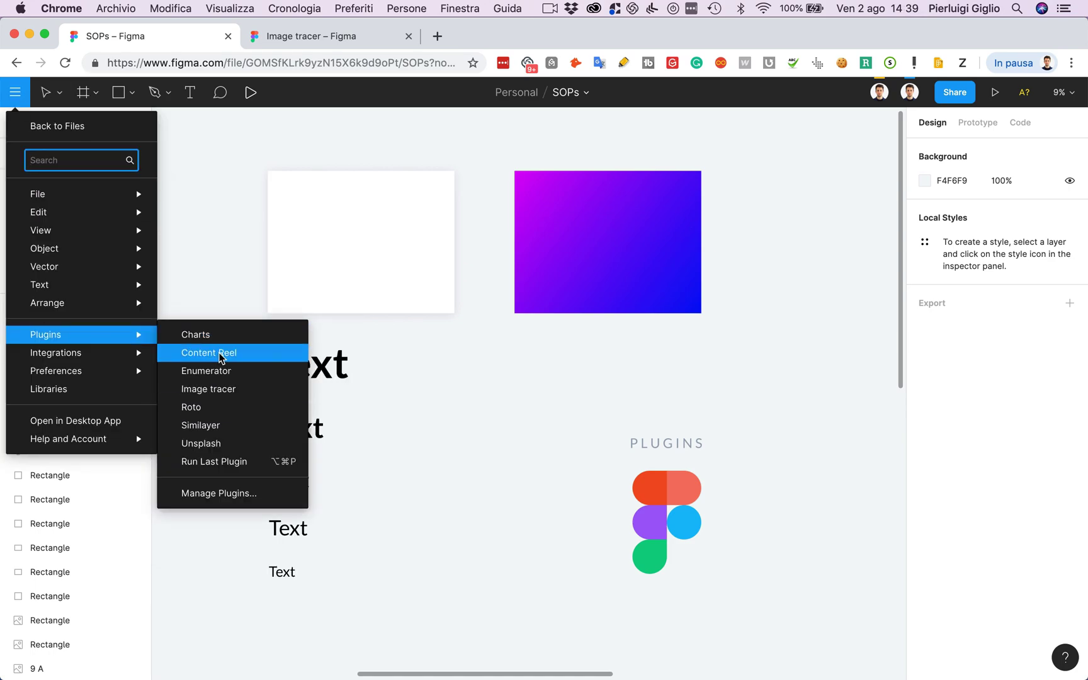
pyautogui.click(203, 351)
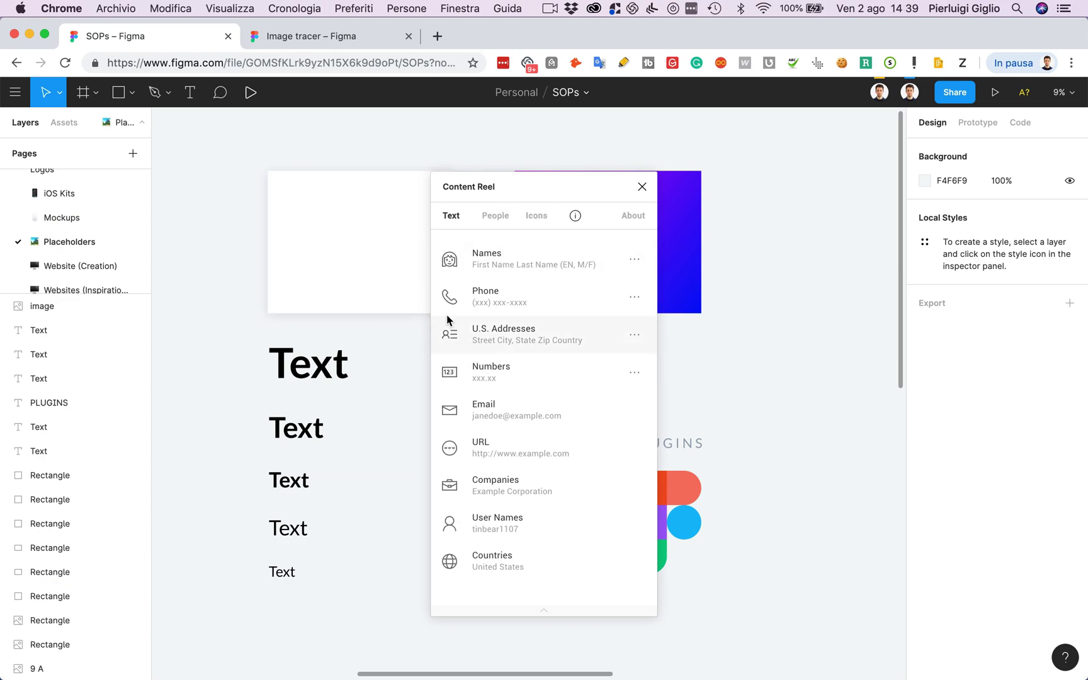
# Step: Move Content Reel right, fill the five Text layers with random names, widen them, and open Names settings
pyautogui.moveTo(526, 183); pyautogui.dragTo(832, 166)
pyautogui.moveTo(212, 360); pyautogui.dragTo(350, 632)
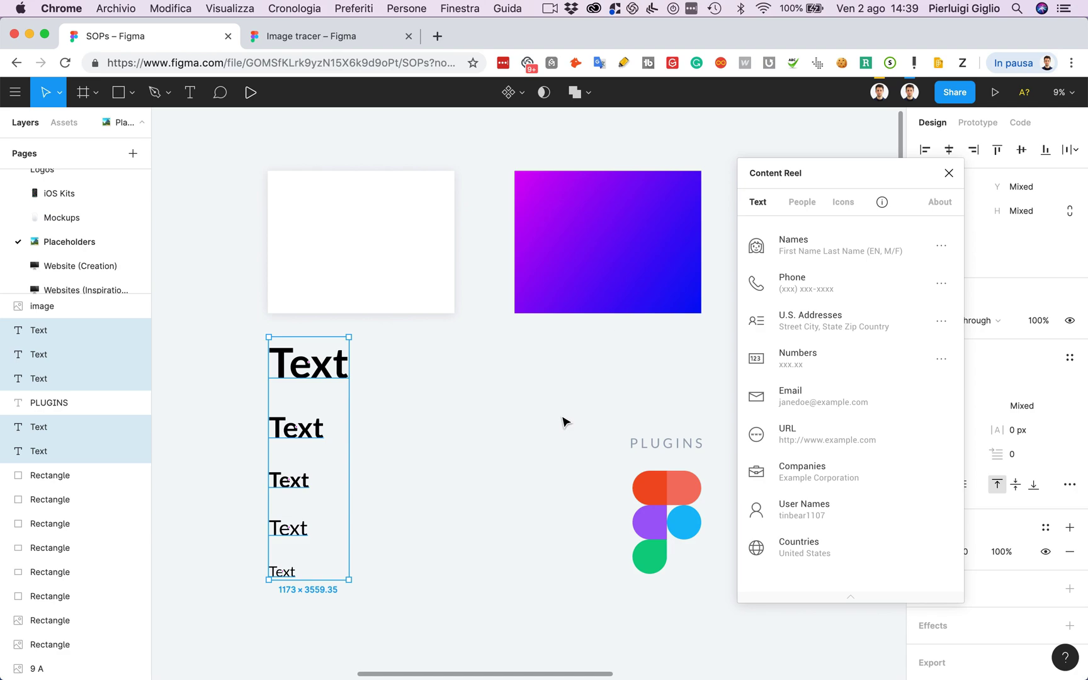
pyautogui.click(817, 251)
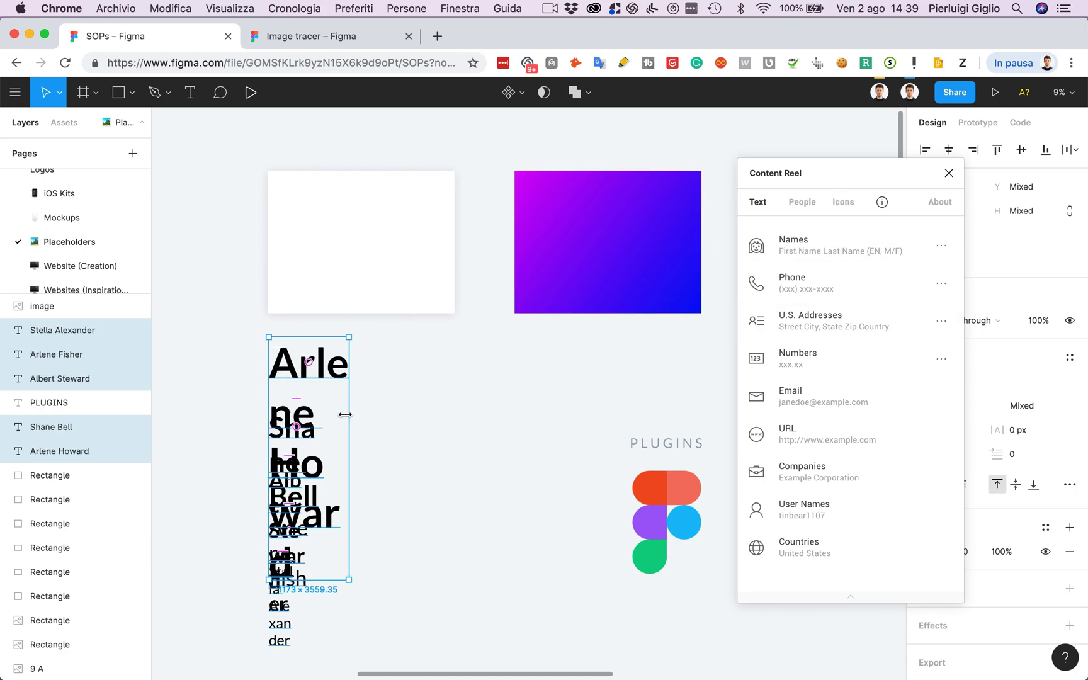
pyautogui.moveTo(357, 413); pyautogui.dragTo(630, 414)
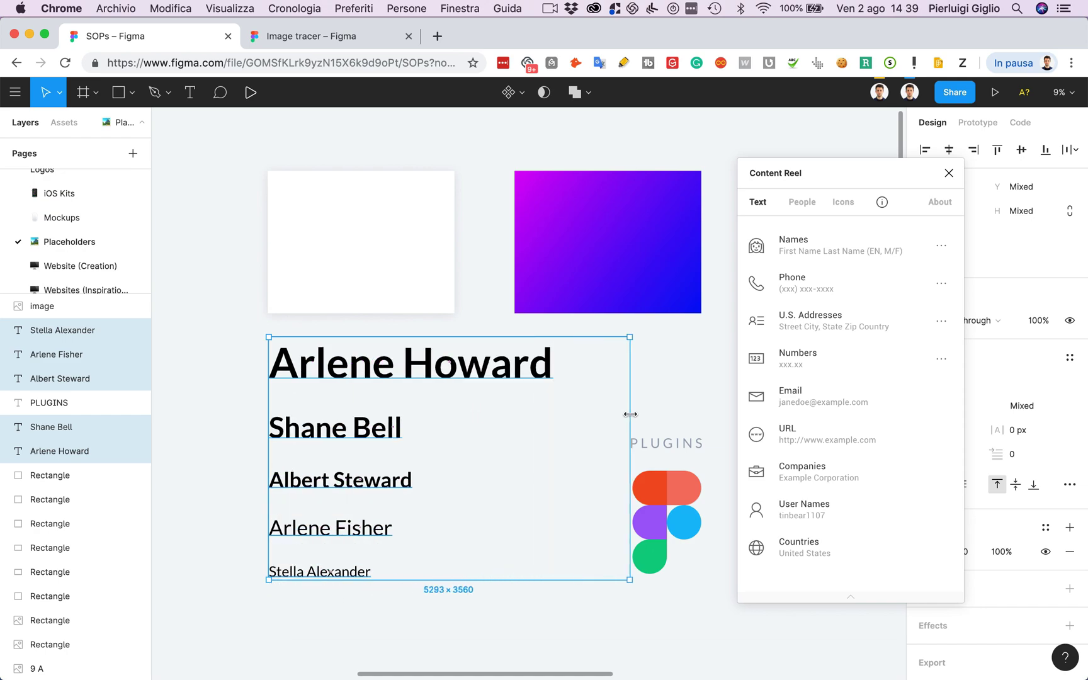
pyautogui.click(941, 247)
# Step: Set the name gender to Female and type to French (FRE), then apply to the five texts
pyautogui.click(796, 326)
pyautogui.click(792, 354)
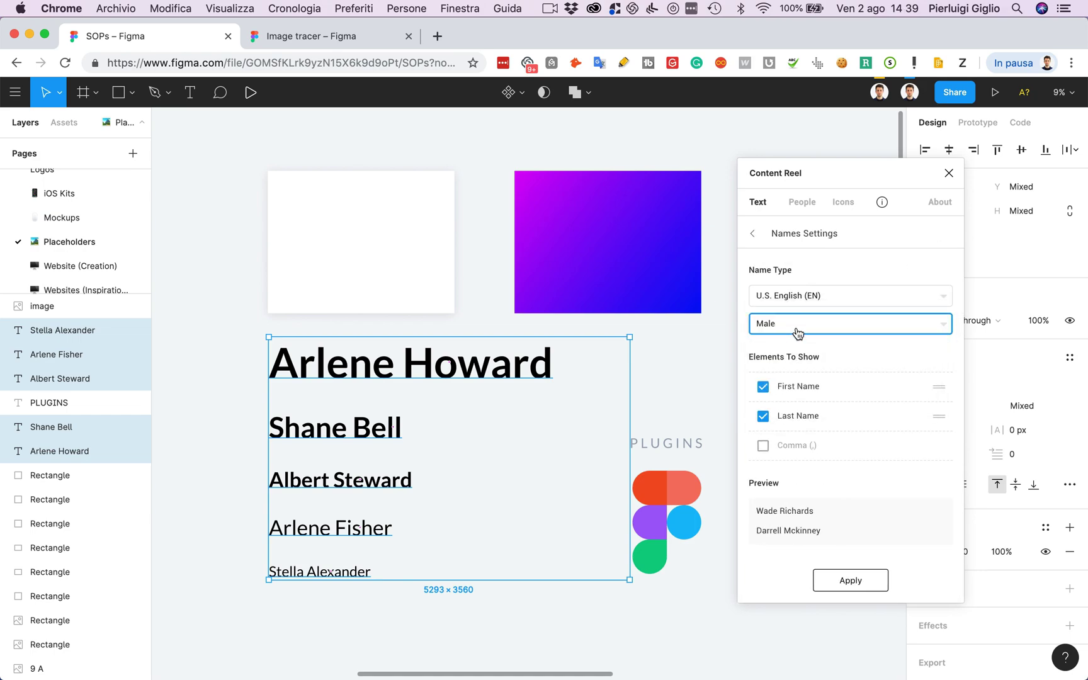
pyautogui.click(795, 324)
pyautogui.click(796, 363)
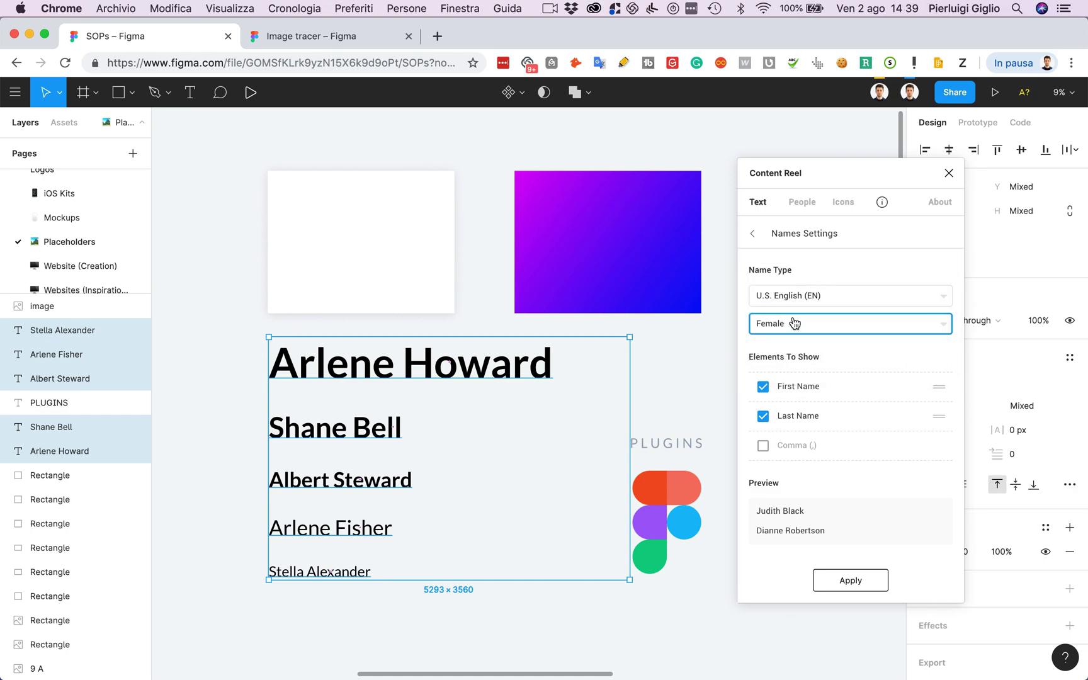
pyautogui.click(811, 296)
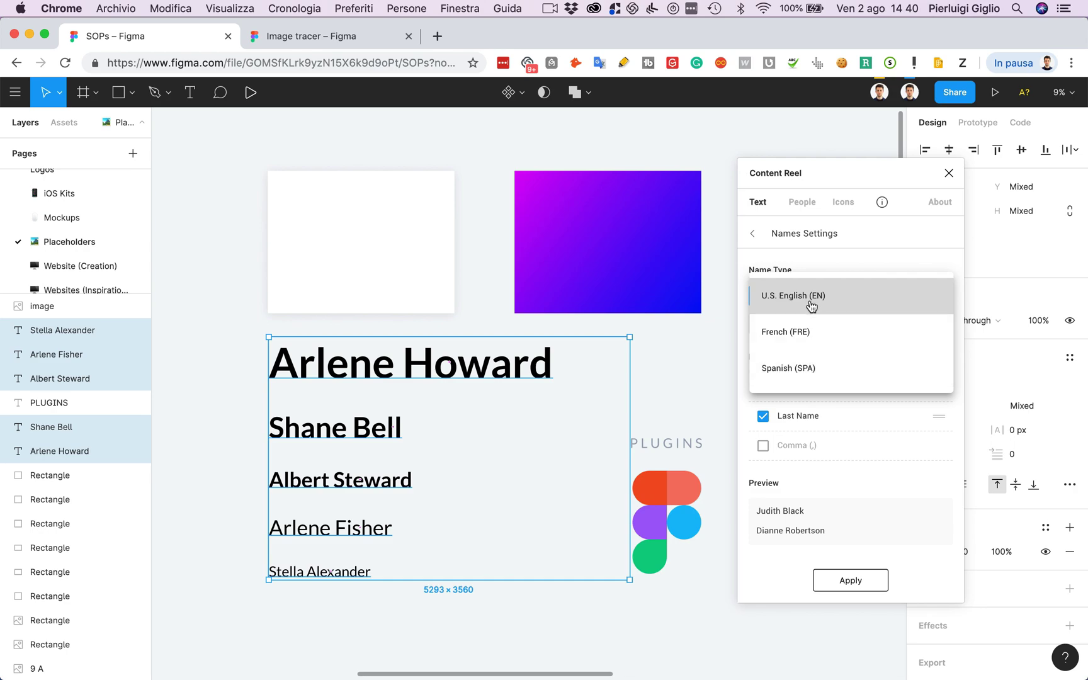
pyautogui.click(791, 340)
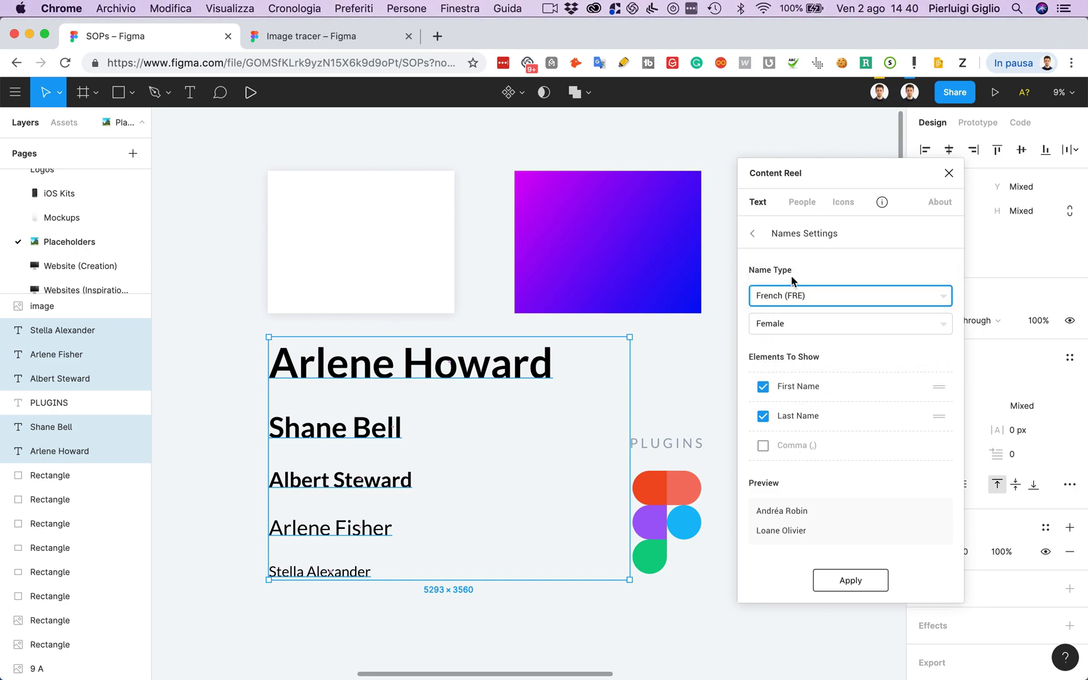
pyautogui.click(854, 583)
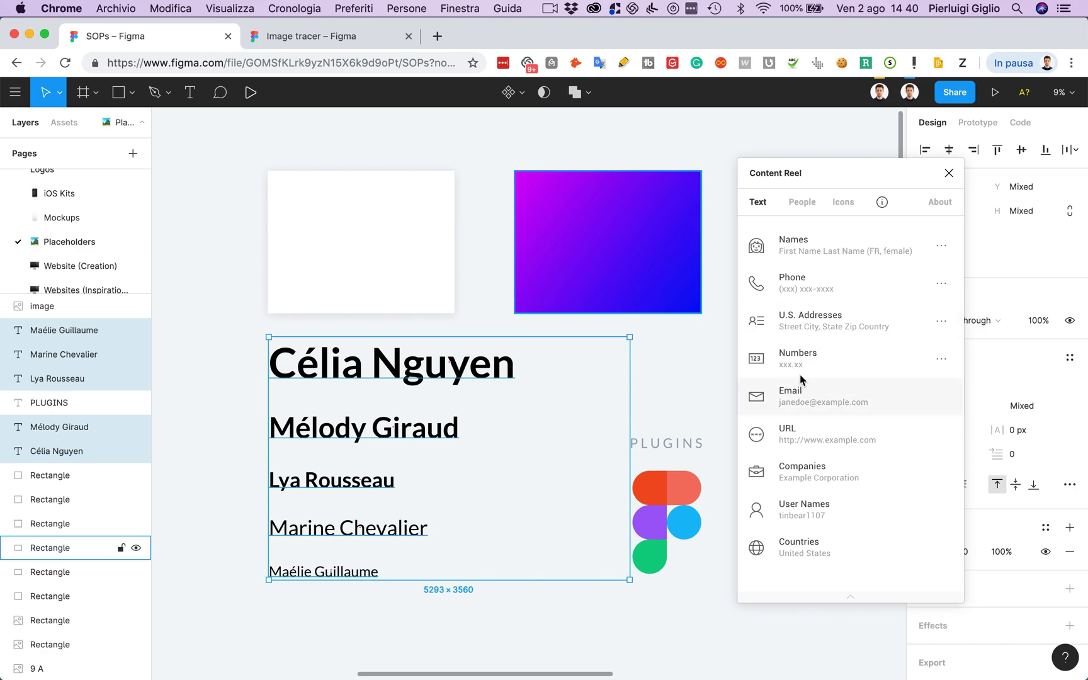
# Step: Try phone numbers, decimal numbers and email addresses on the texts, peeking at number settings
pyautogui.click(805, 289)
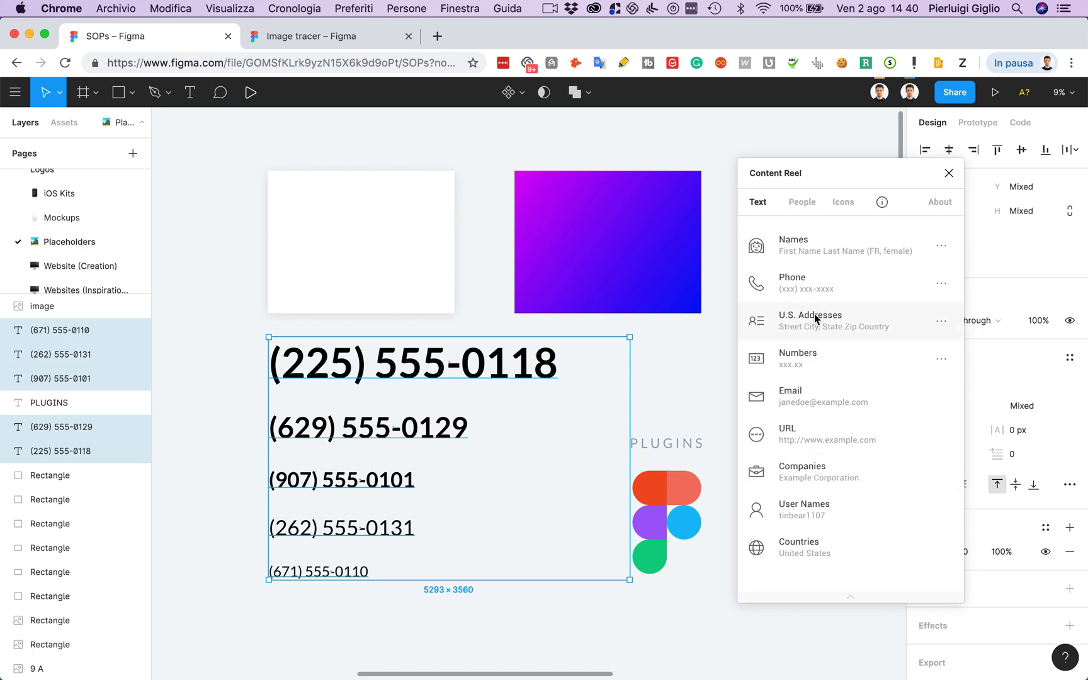
pyautogui.click(811, 359)
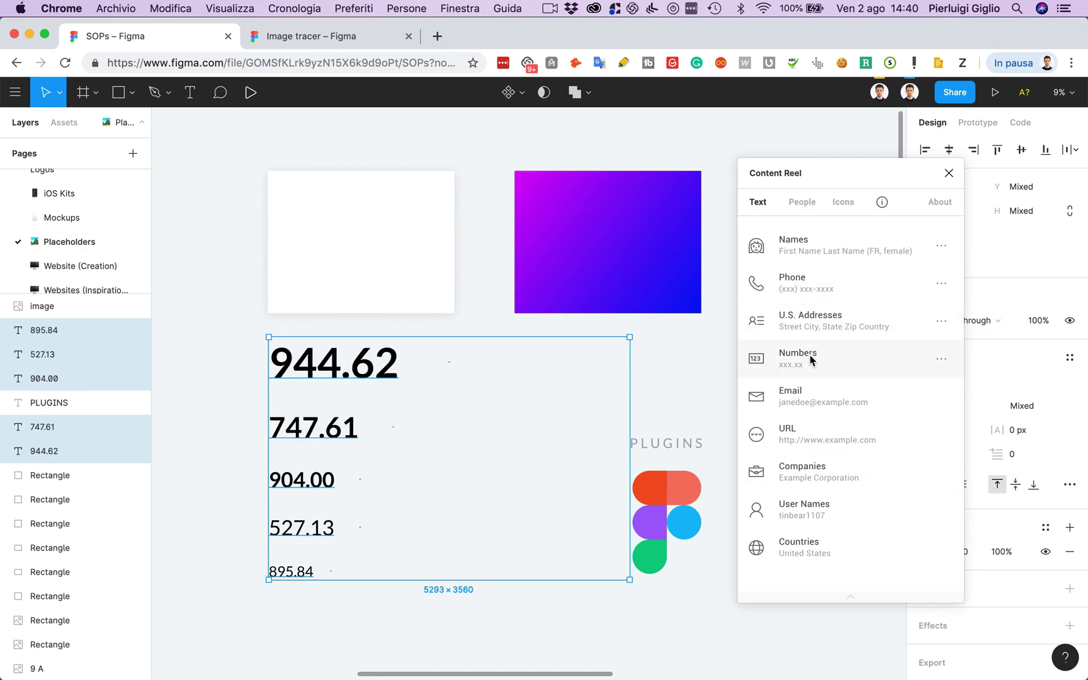
pyautogui.click(825, 413)
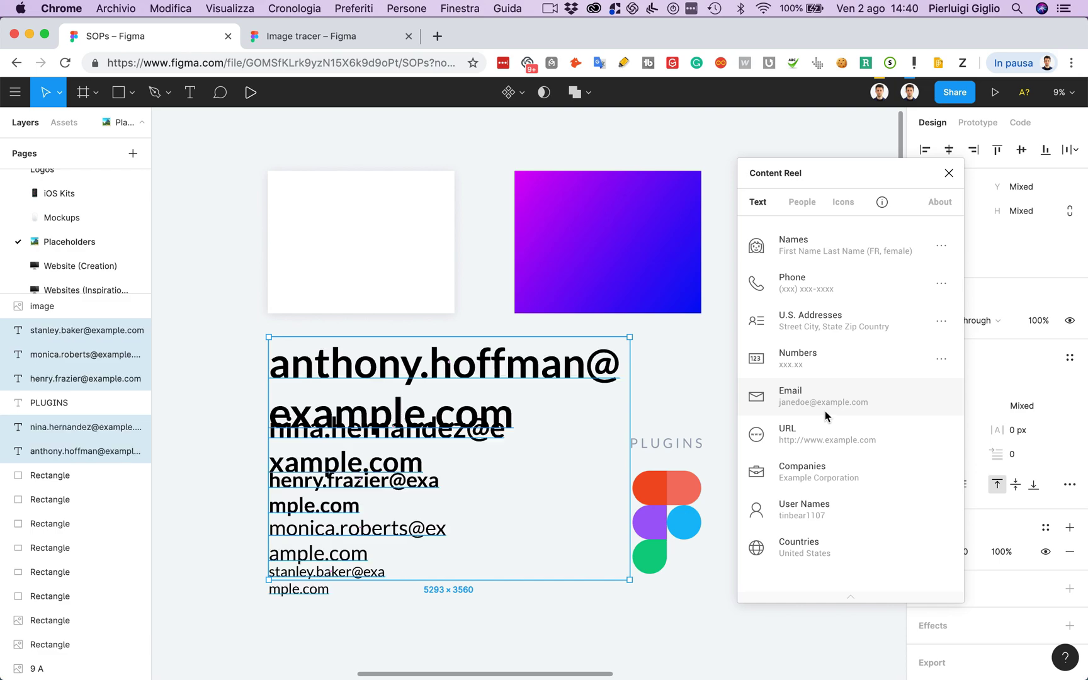
pyautogui.click(825, 372)
pyautogui.click(938, 365)
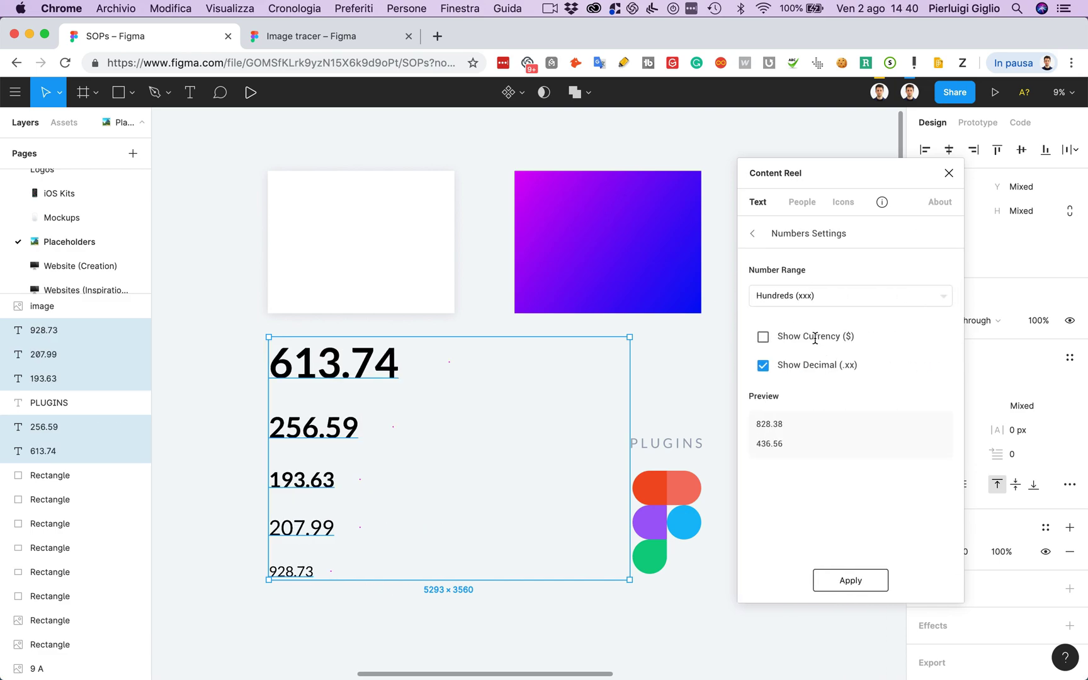
pyautogui.click(753, 234)
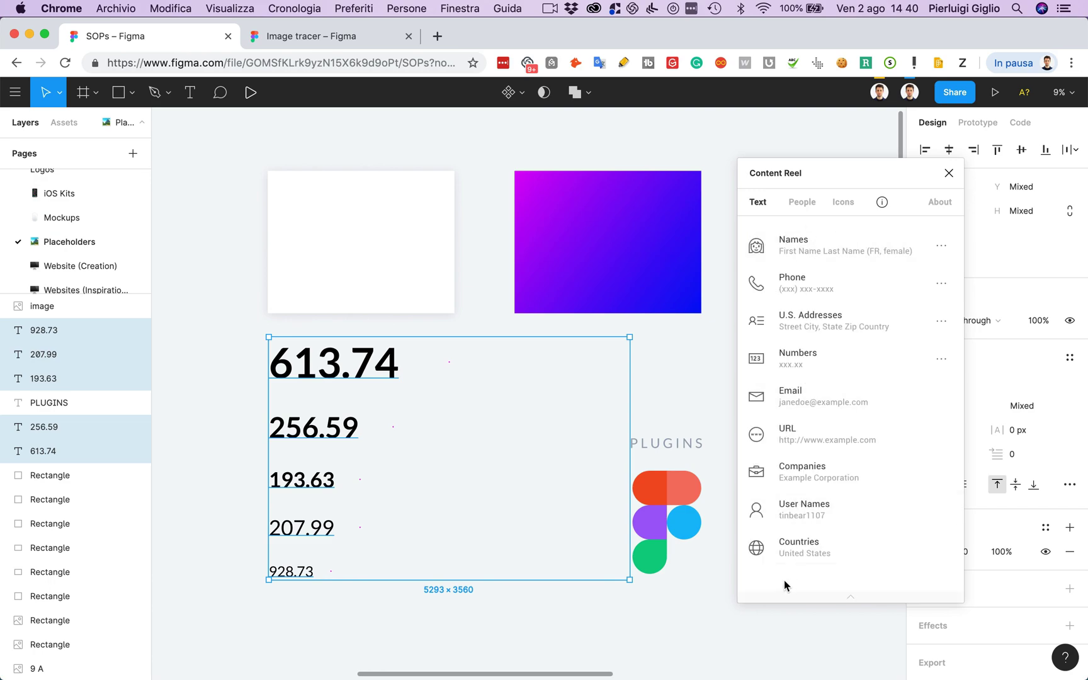
# Step: Fill the texts with country names, then company names, and finally user names
pyautogui.click(784, 547)
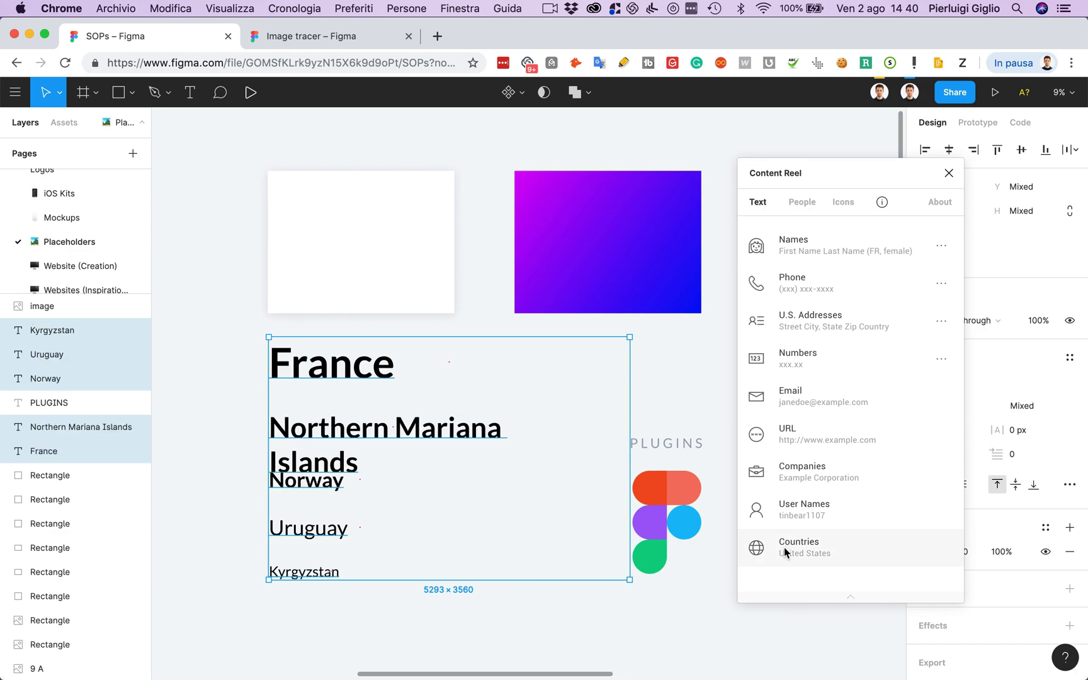
pyautogui.click(806, 479)
pyautogui.click(797, 511)
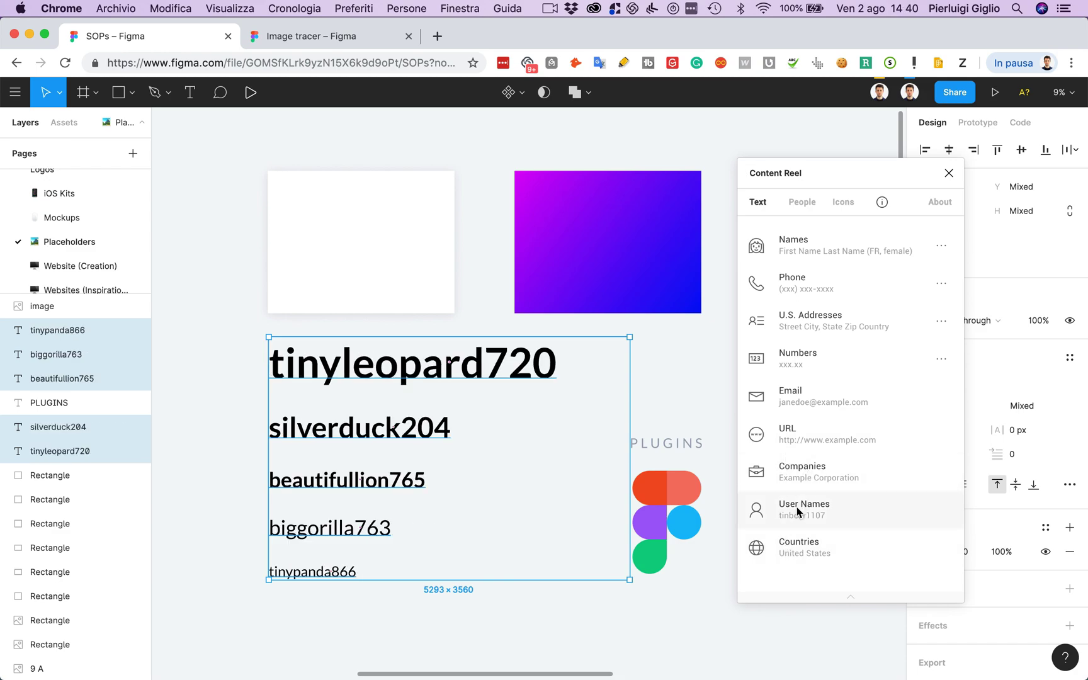
# Step: Browse Content Reel's People, then its Icons collection with icon size raised from 24px to 40px
pyautogui.click(801, 211)
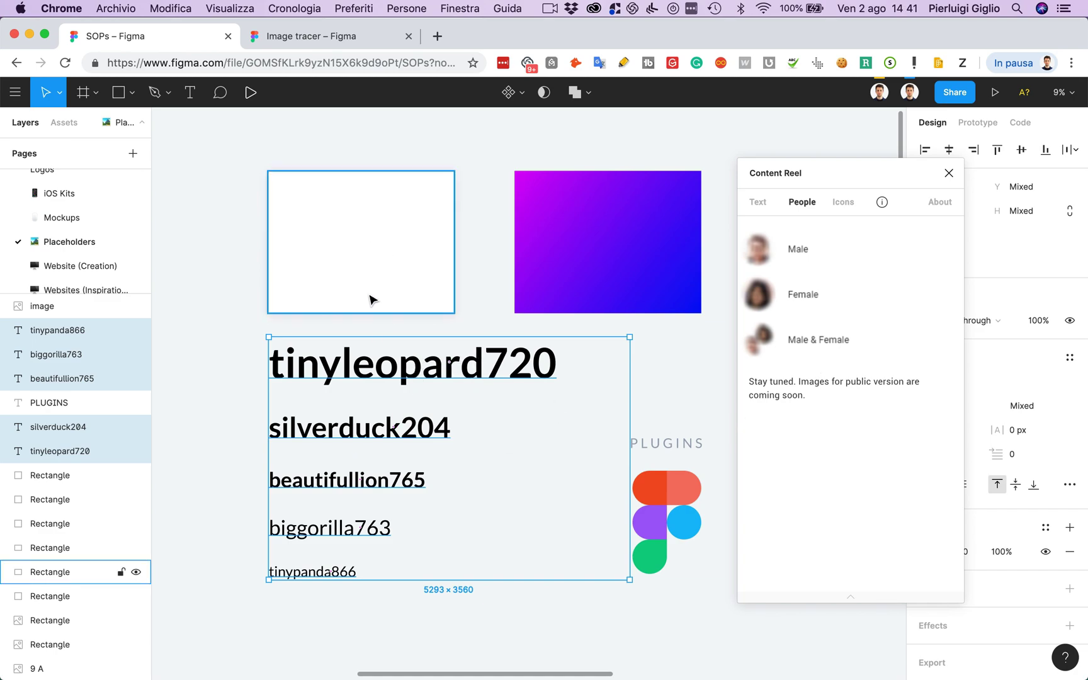
pyautogui.click(230, 264)
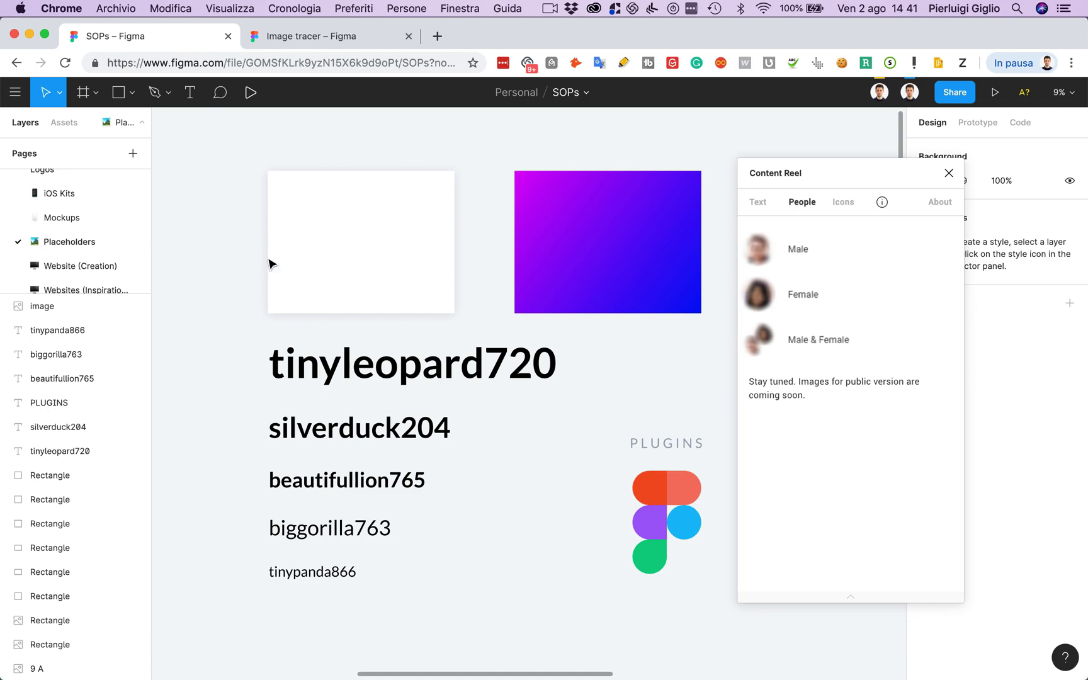
pyautogui.click(841, 202)
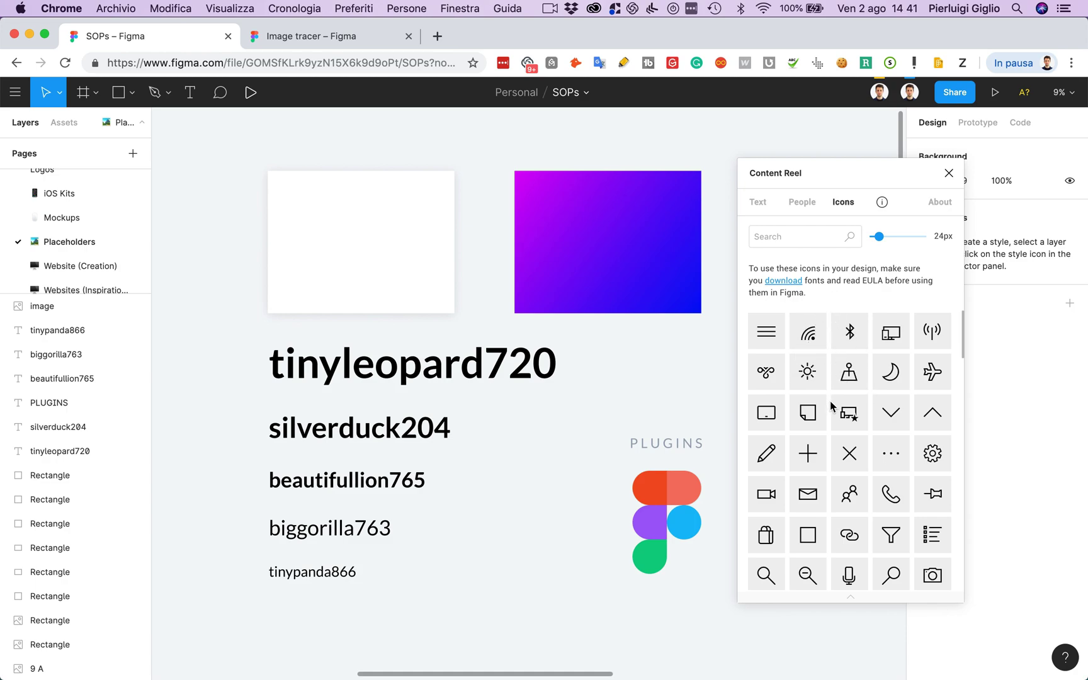
pyautogui.moveTo(878, 237); pyautogui.dragTo(904, 238)
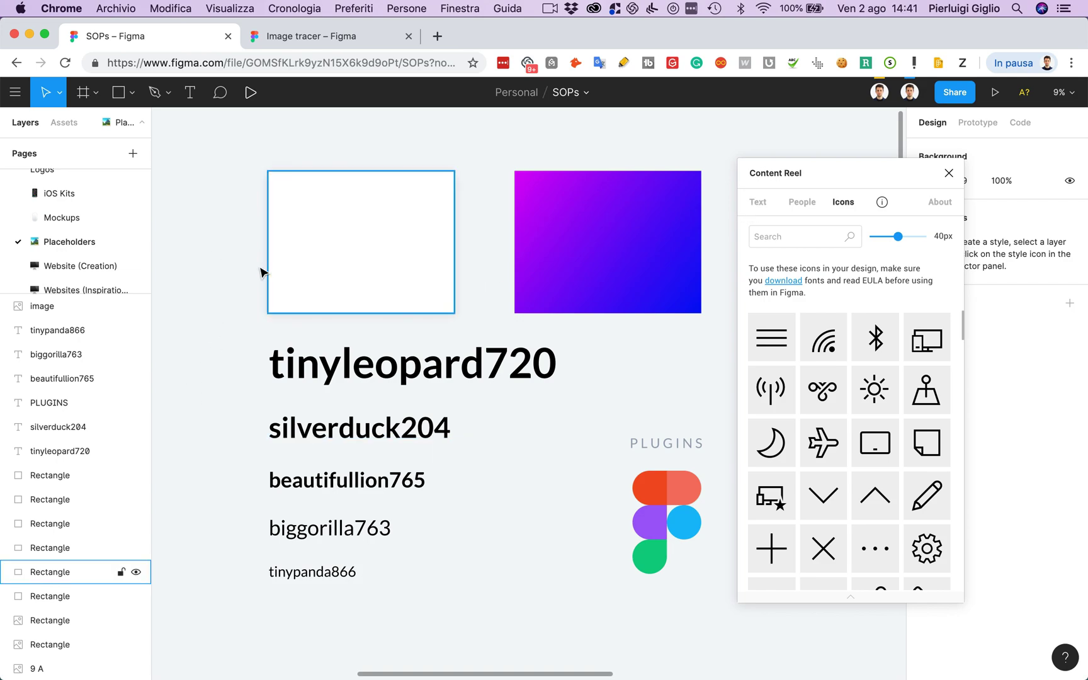
# Step: Replace Content Reel with the Unsplash plugin from the main menu's Plugins list
pyautogui.click(16, 92)
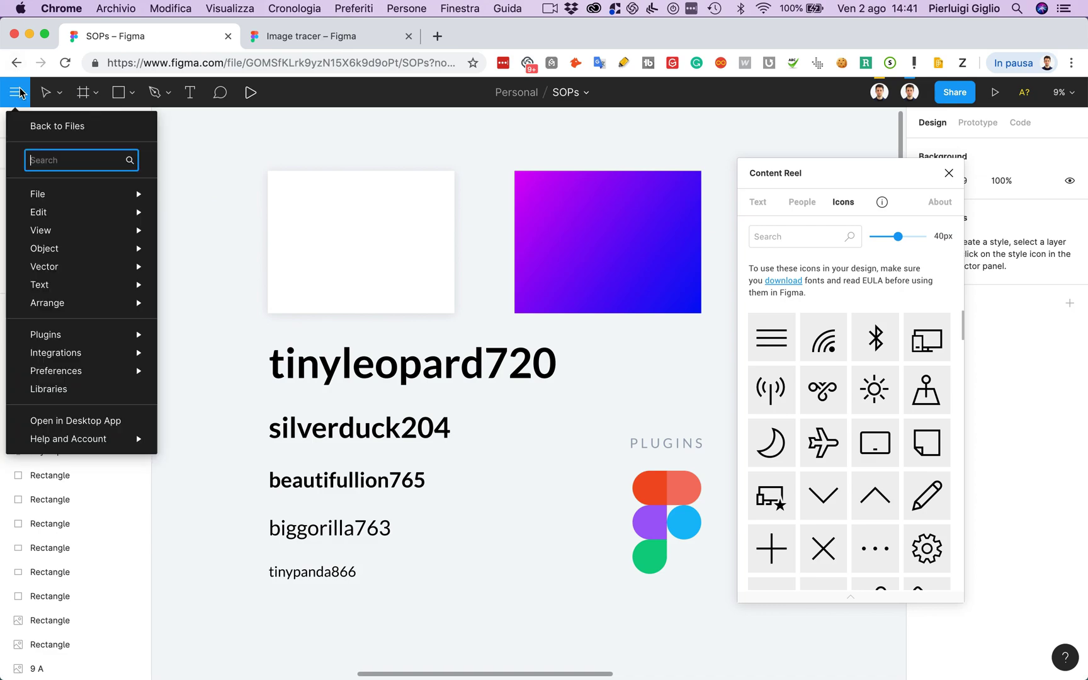
pyautogui.moveTo(78, 265)
pyautogui.moveTo(80, 305)
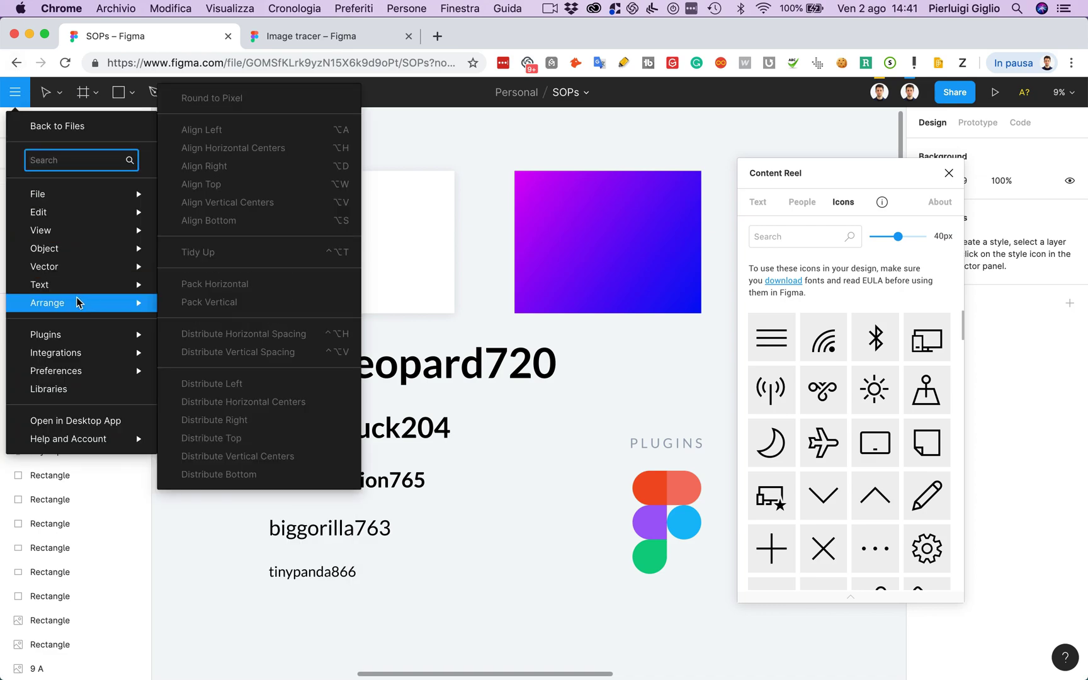
pyautogui.moveTo(79, 340)
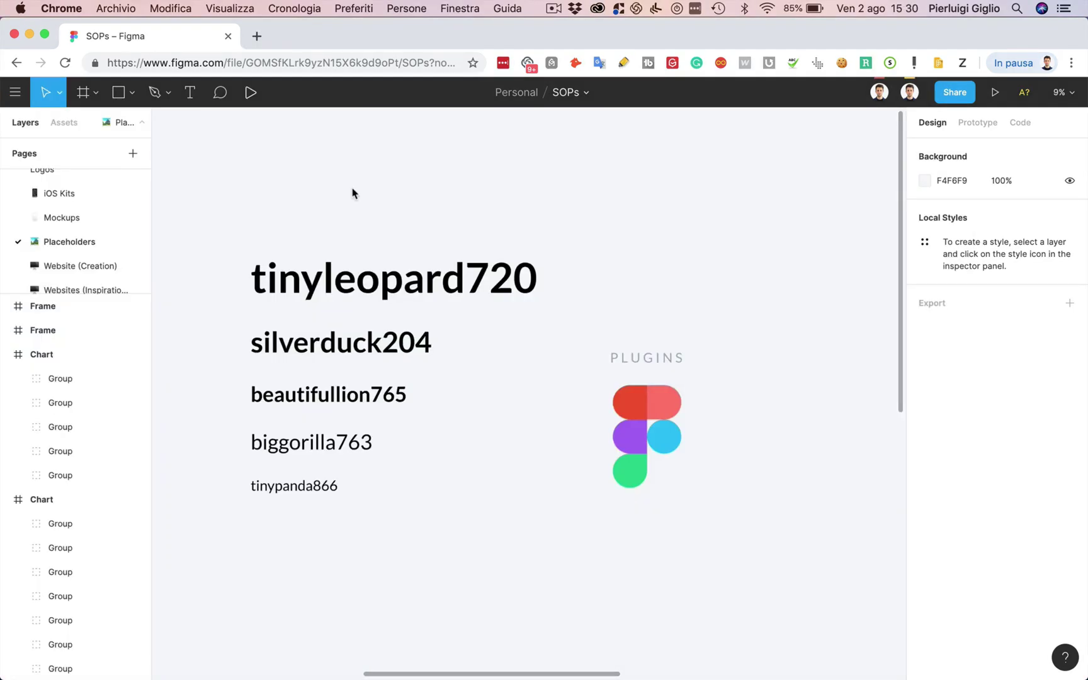
pyautogui.click(15, 92)
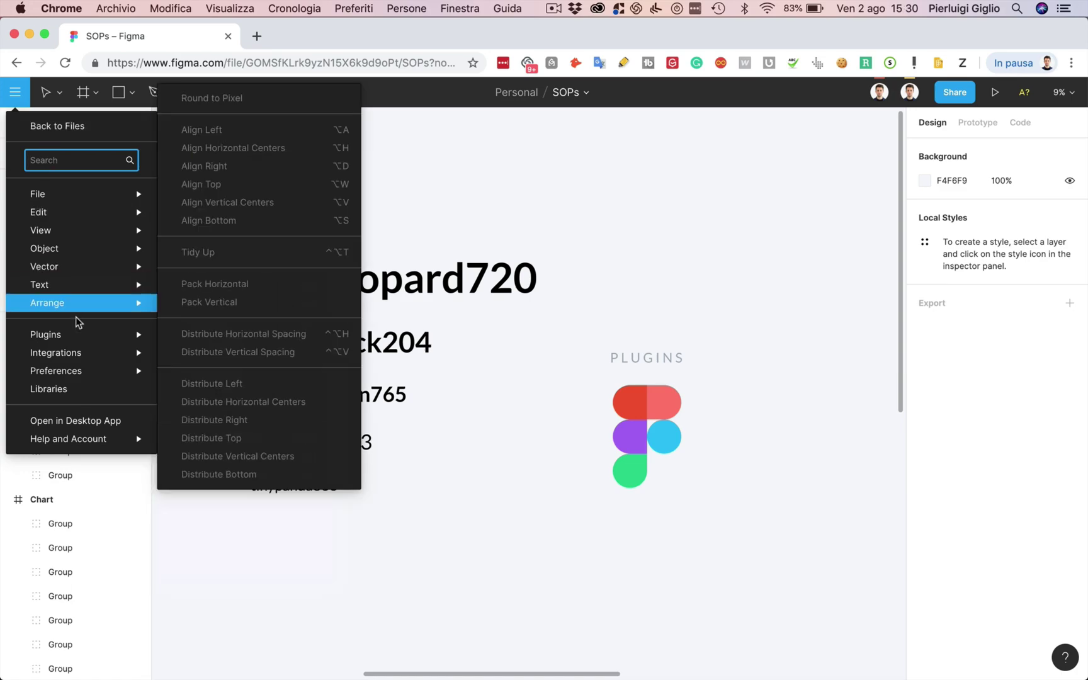
pyautogui.moveTo(75, 335)
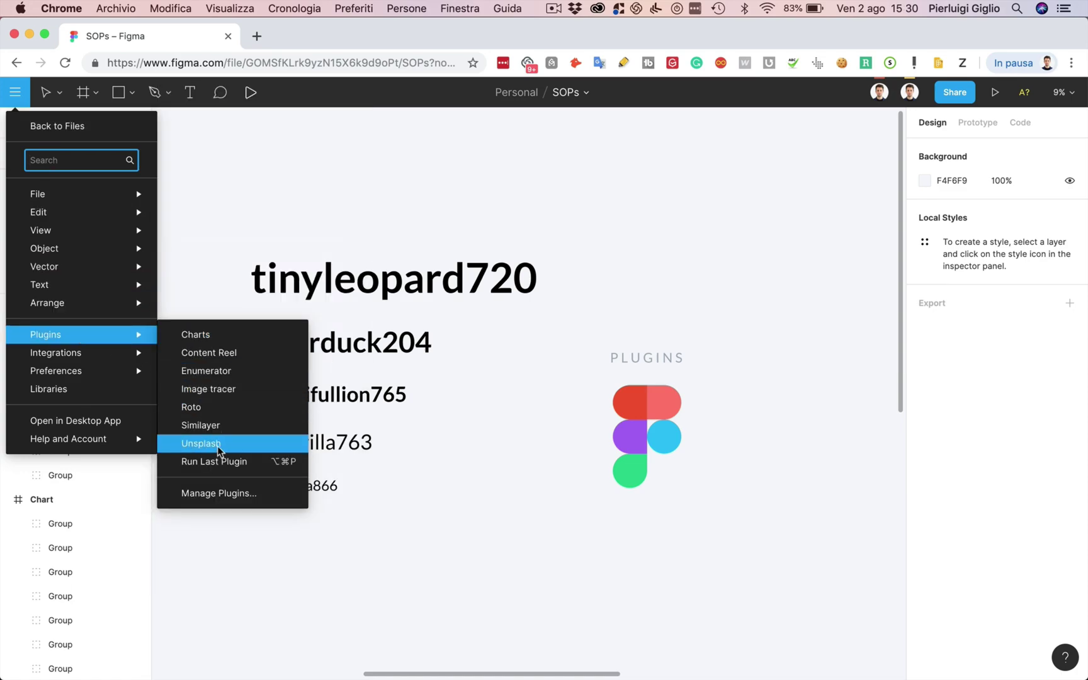
pyautogui.click(201, 443)
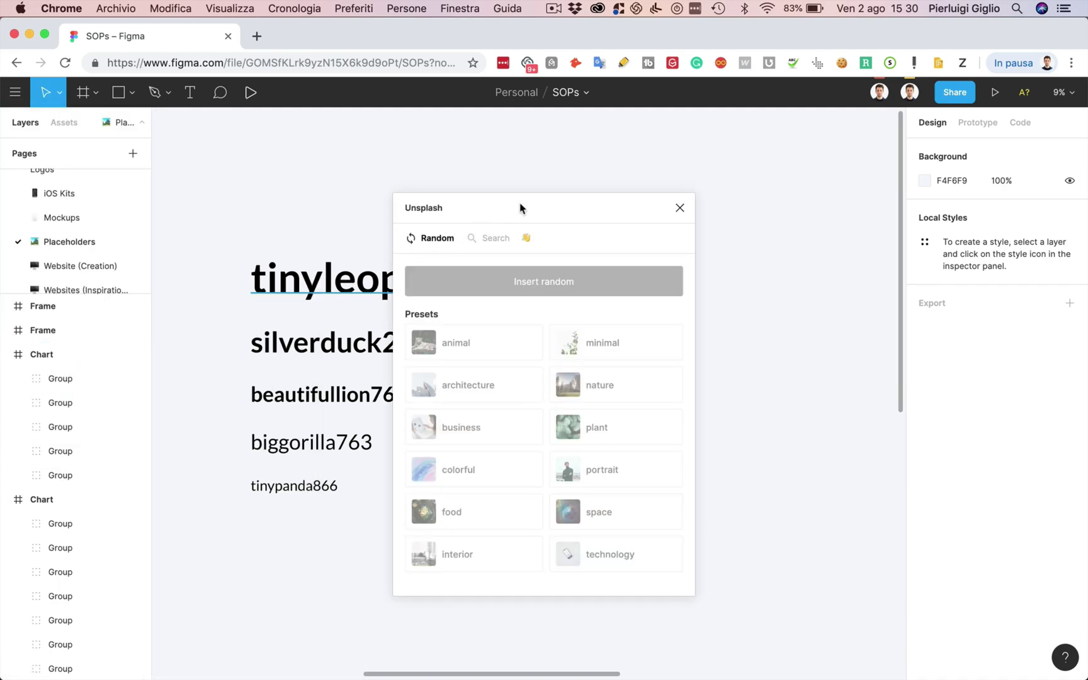
# Step: Move the Unsplash panel left to clear room on the canvas
pyautogui.moveTo(516, 207); pyautogui.dragTo(243, 197)
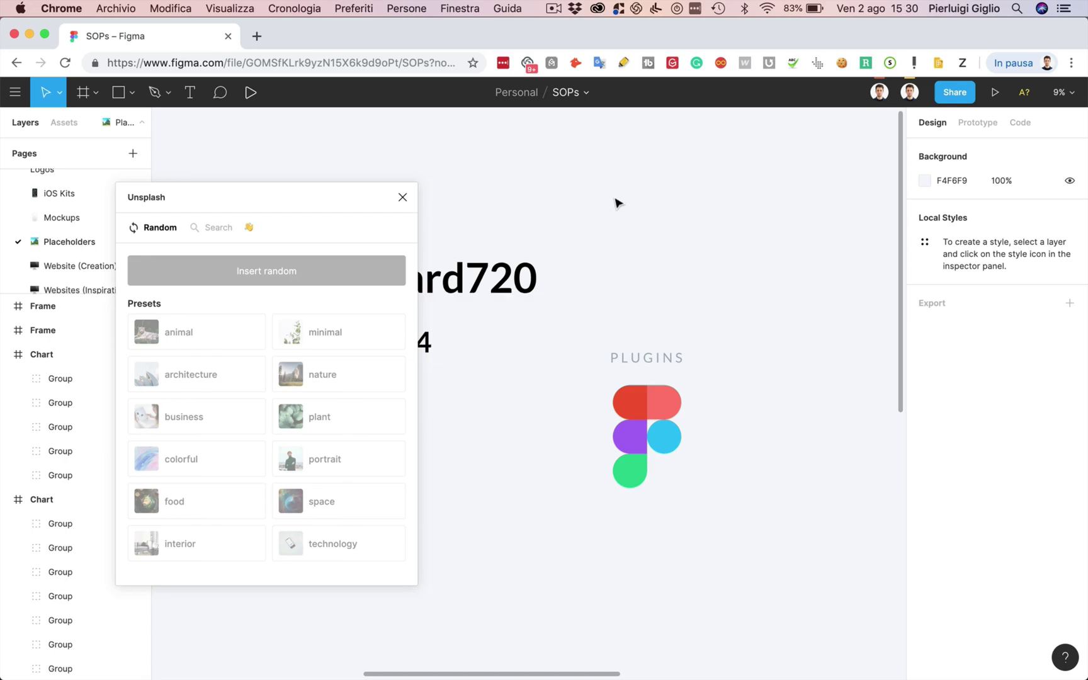
pyautogui.scroll(2, 616, 202)
pyautogui.hscroll(2, 616, 202)
# Step: Draw a 2516×1602 grey rectangle right of the text, duplicate it below, then select the PLUGINS text and logo
pyautogui.press('r')
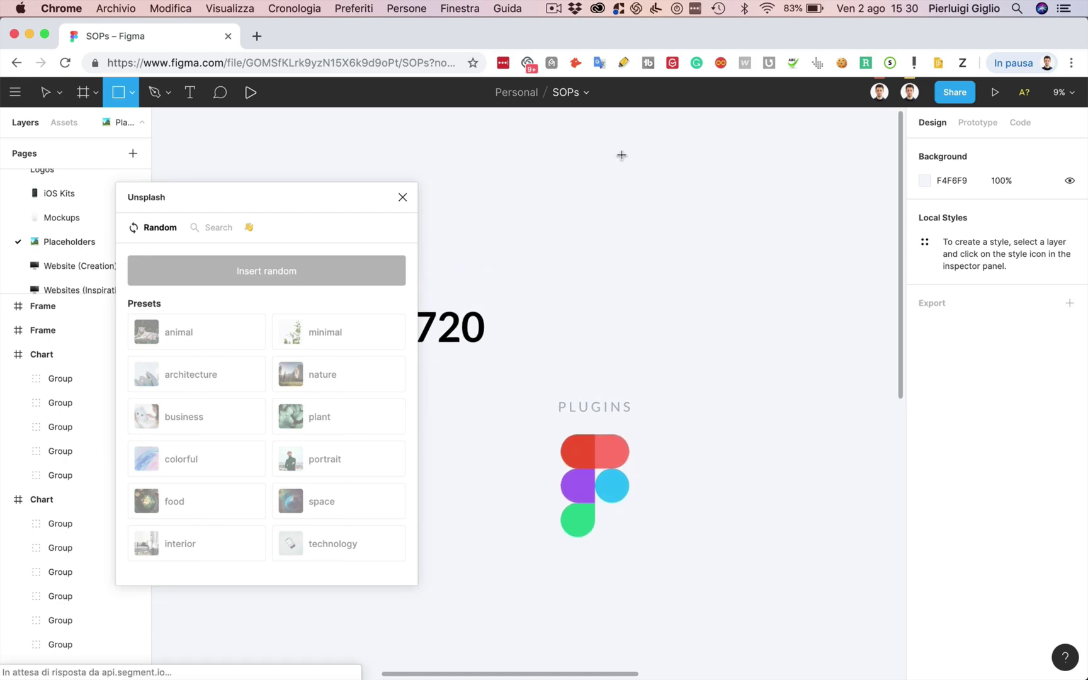
pyautogui.moveTo(620, 154); pyautogui.dragTo(791, 262)
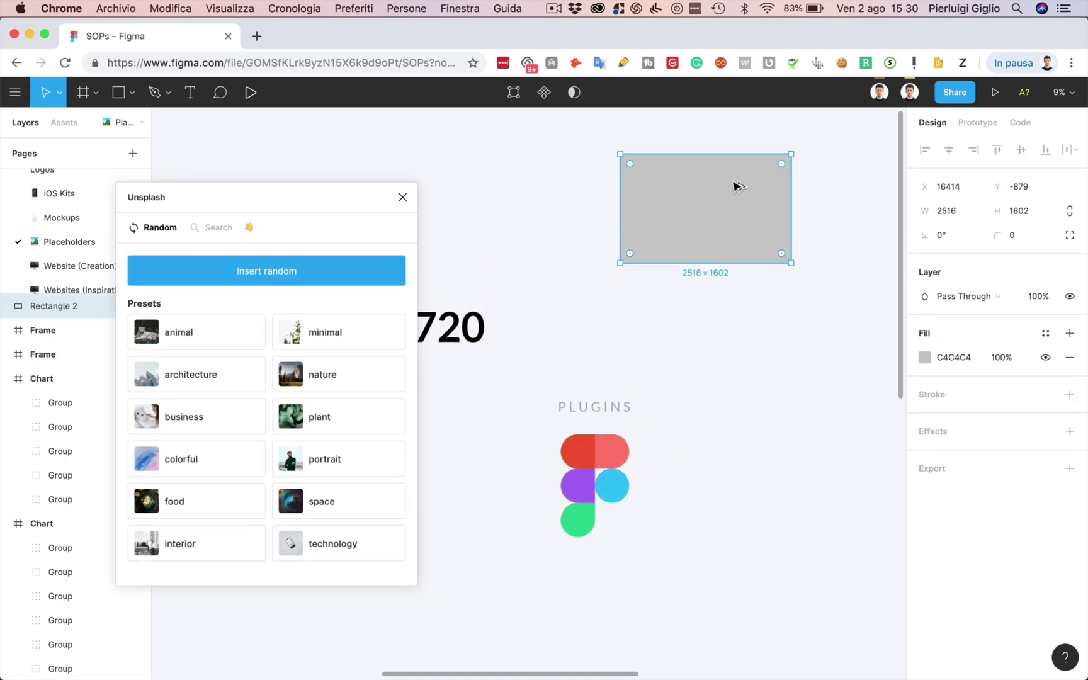
pyautogui.moveTo(737, 186); pyautogui.dragTo(734, 308)
pyautogui.moveTo(530, 391); pyautogui.dragTo(612, 520)
# Step: Move the PLUGINS text and logo lower-left and nudge the upper rectangle up and left
pyautogui.moveTo(617, 459); pyautogui.dragTo(556, 493)
pyautogui.click(643, 476)
pyautogui.scroll(3, 643, 476)
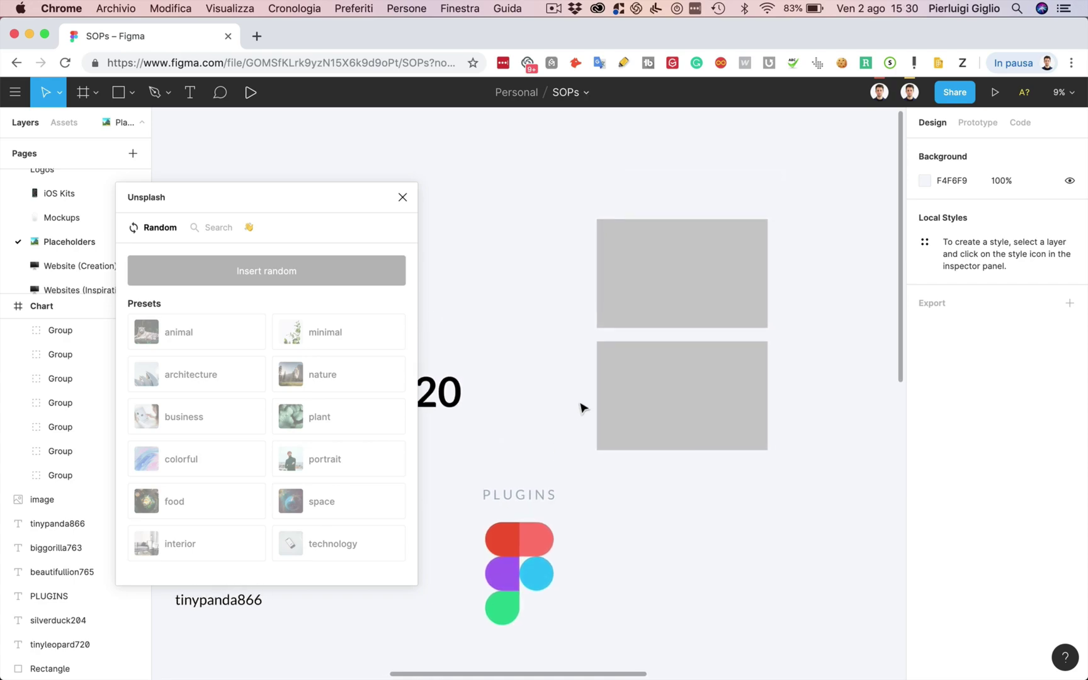
pyautogui.moveTo(669, 280); pyautogui.dragTo(675, 252)
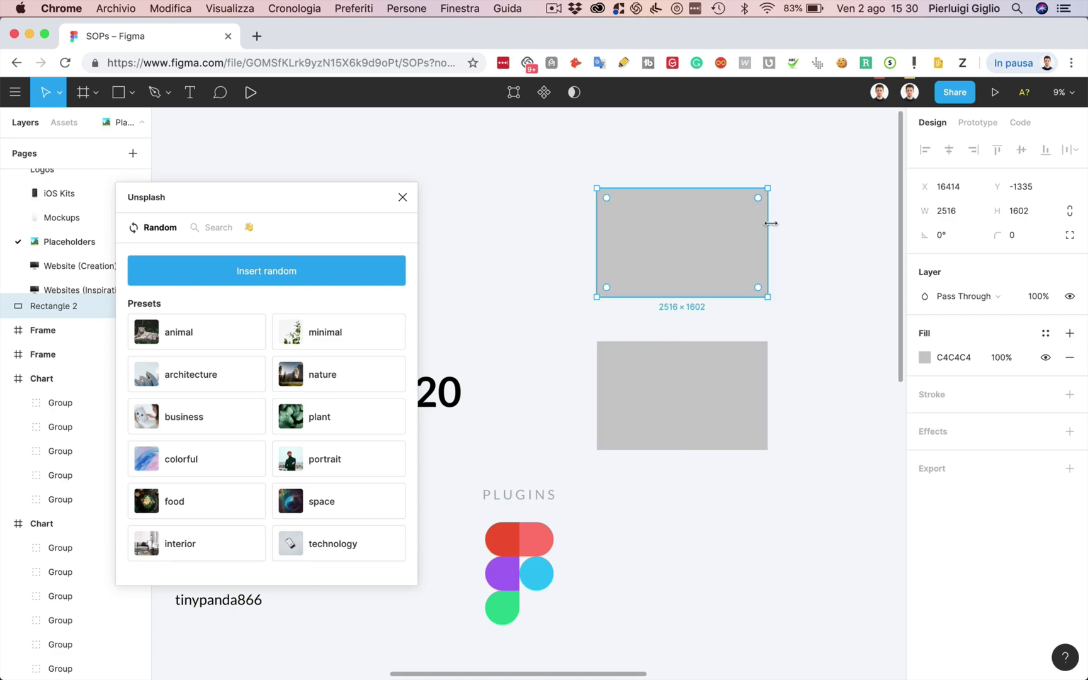
pyautogui.scroll(5, 769, 223)
pyautogui.click(490, 231)
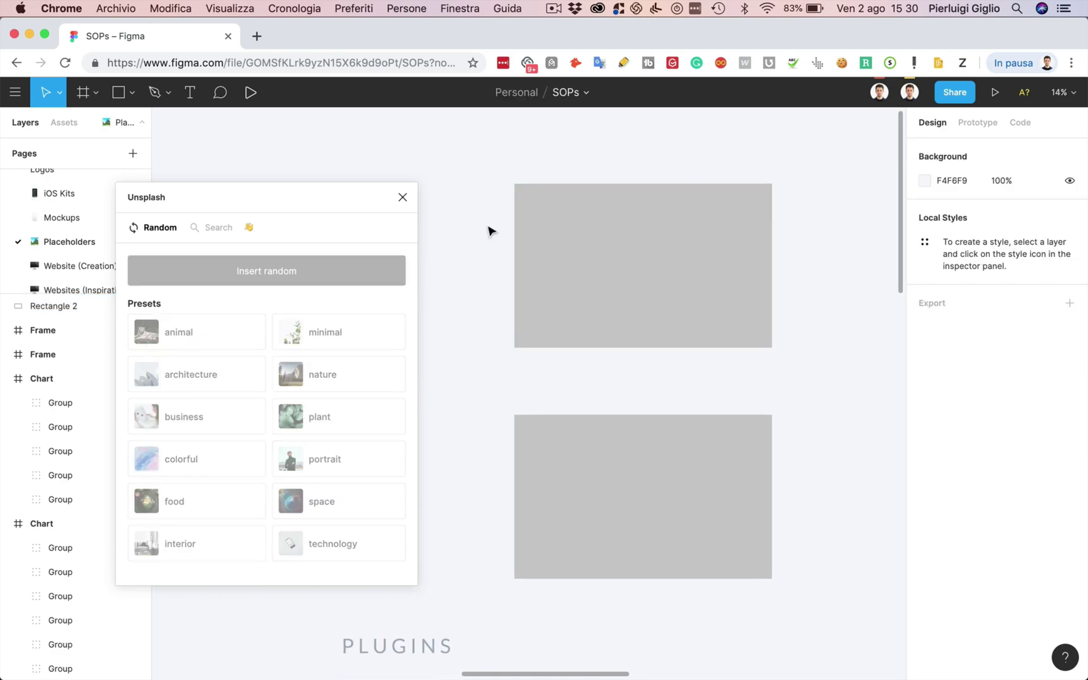
# Step: Fill the upper rectangle with a random parrot photo and the lower with a random black-and-white photo
pyautogui.moveTo(488, 225); pyautogui.dragTo(631, 326)
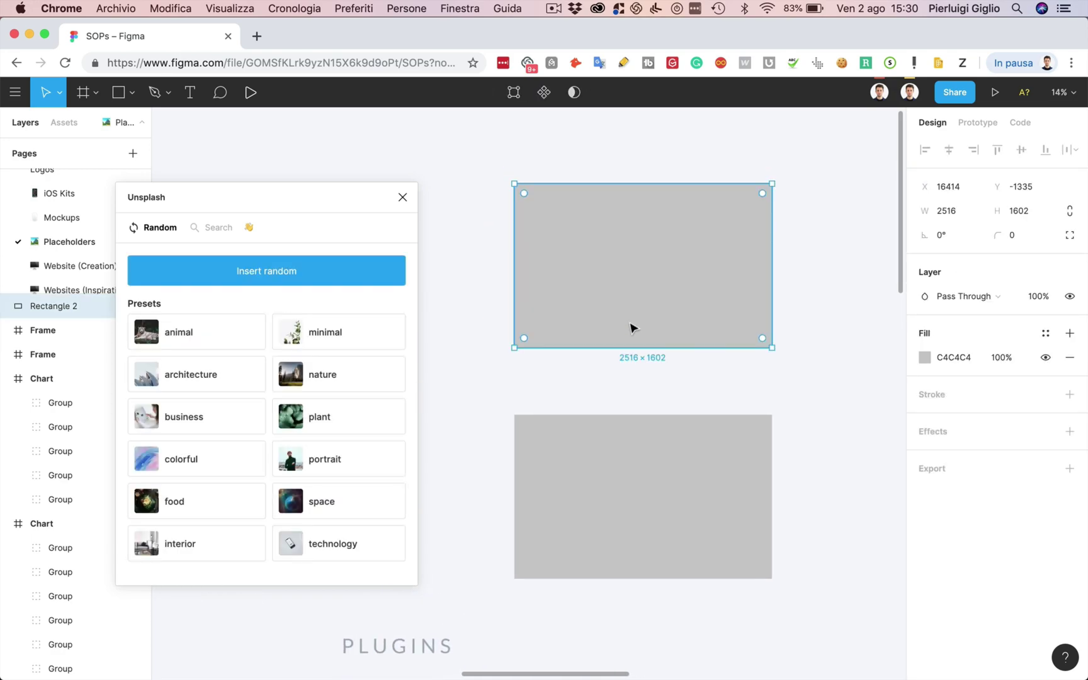
pyautogui.click(285, 273)
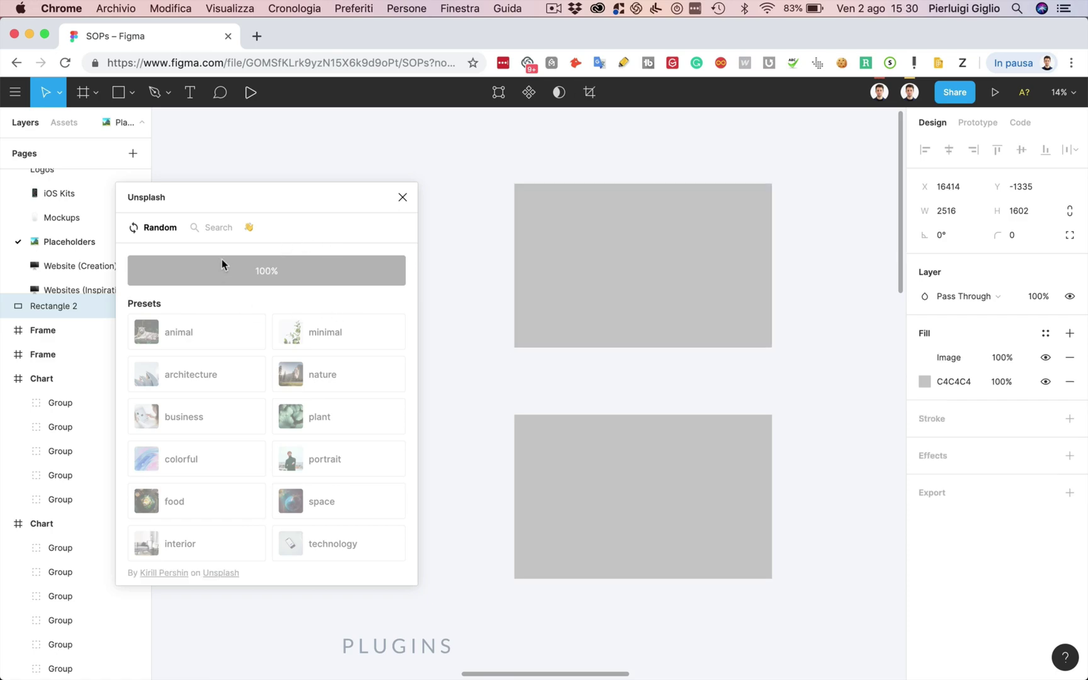
pyautogui.click(597, 482)
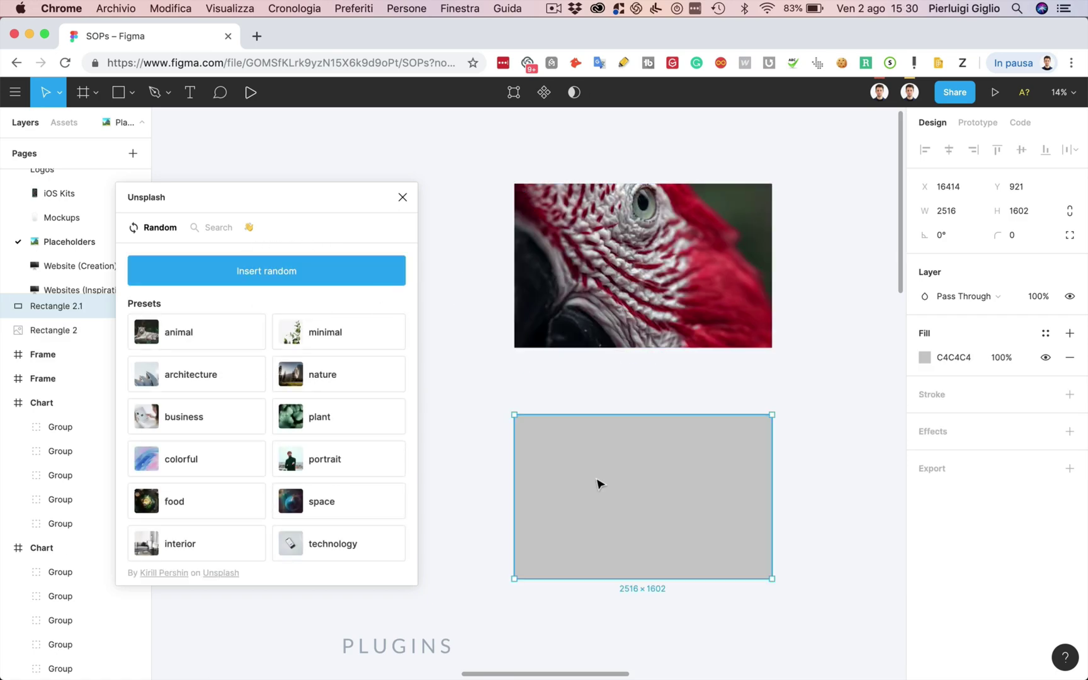
pyautogui.click(260, 277)
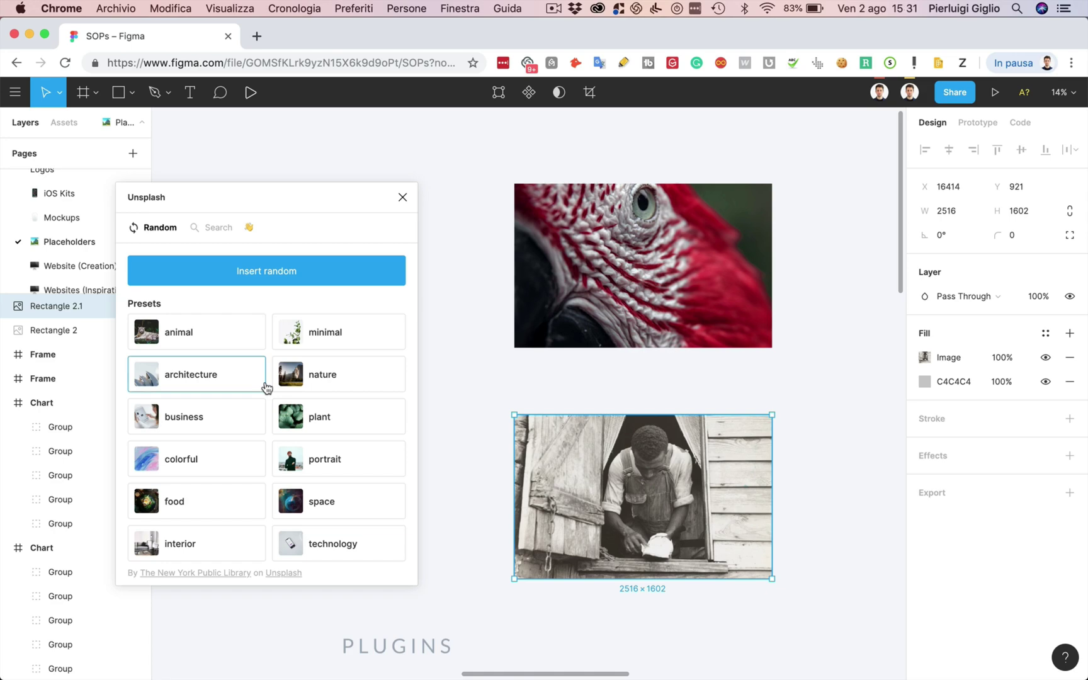
# Step: Refill the bottom with a random animal photo and the top with a colorful beetle photo, then go to Search
pyautogui.click(217, 342)
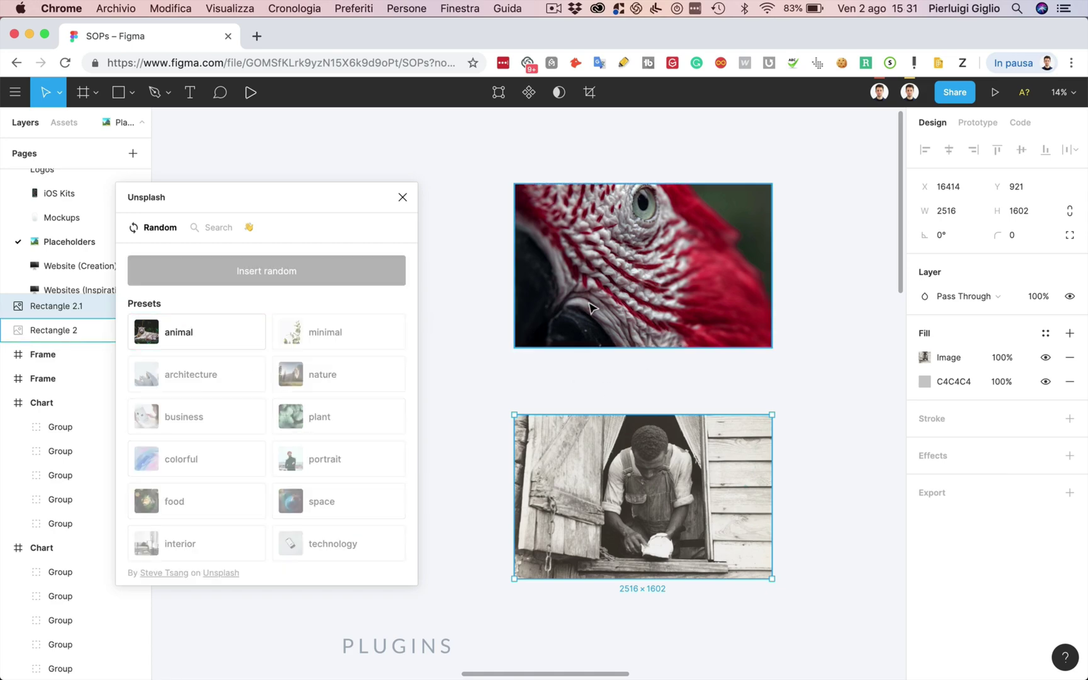
pyautogui.click(563, 368)
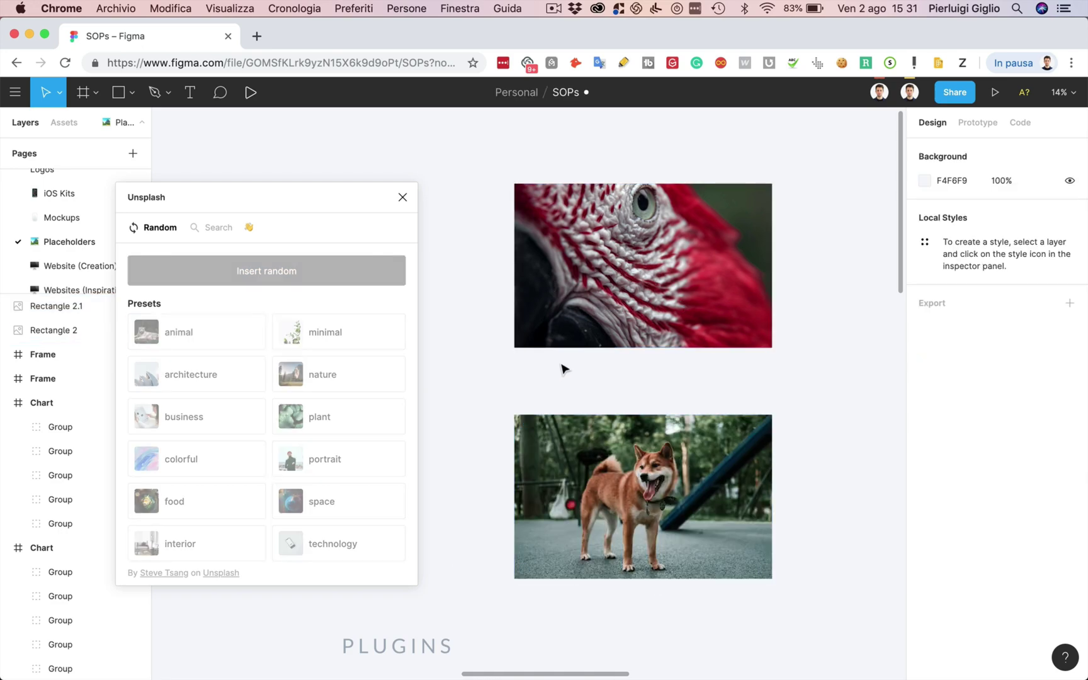
pyautogui.click(576, 272)
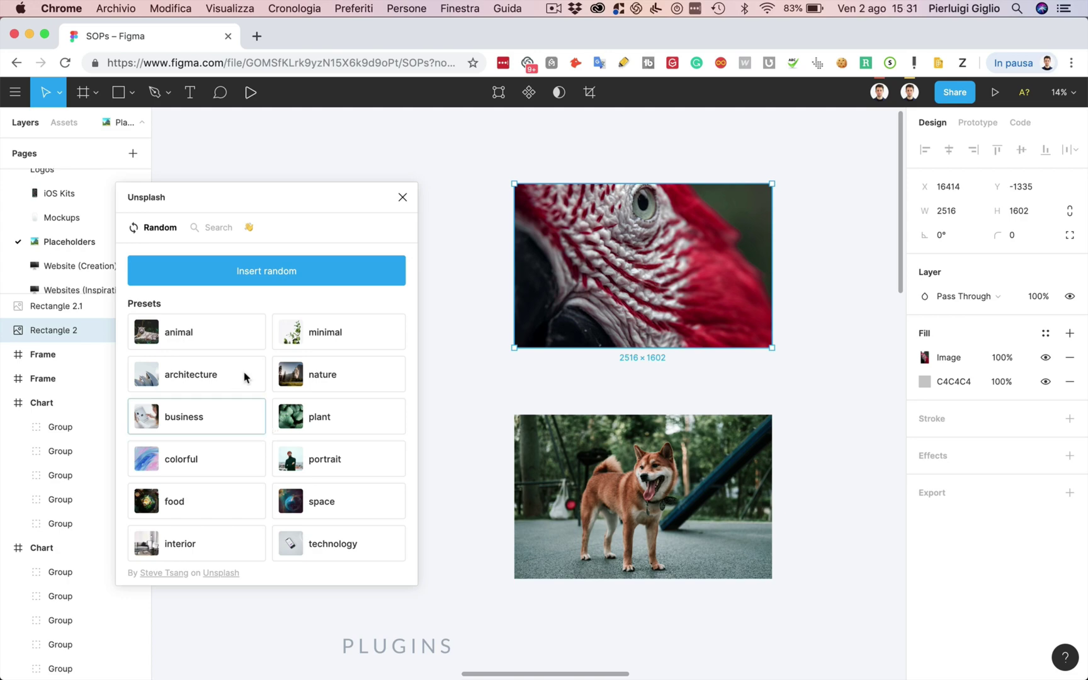
pyautogui.click(222, 462)
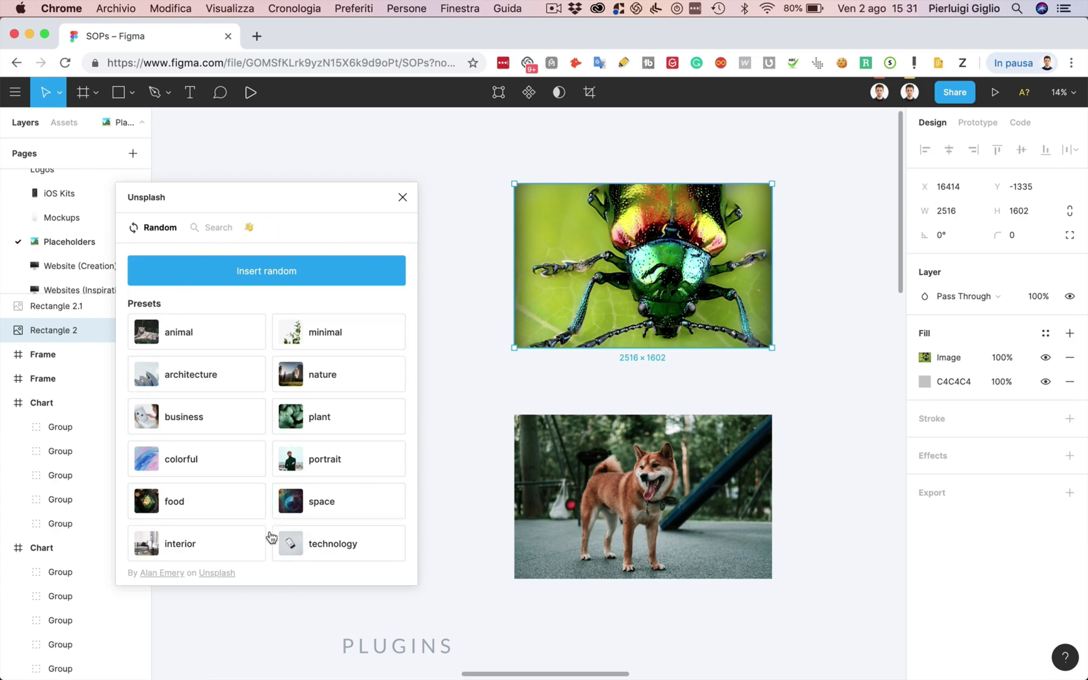
pyautogui.click(324, 332)
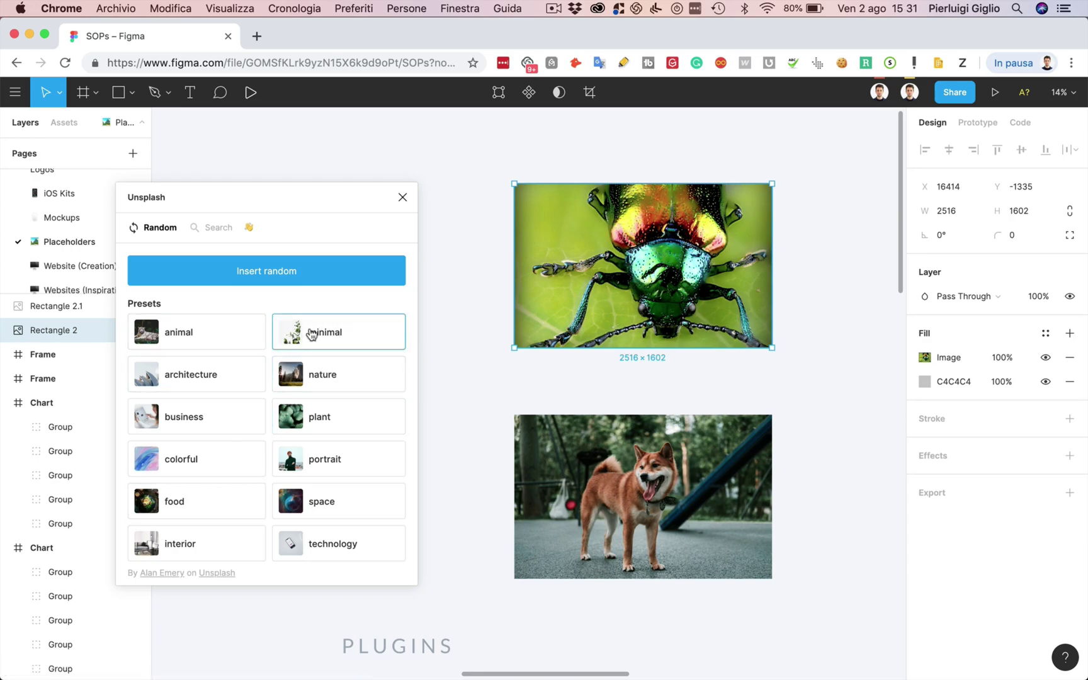
pyautogui.click(212, 230)
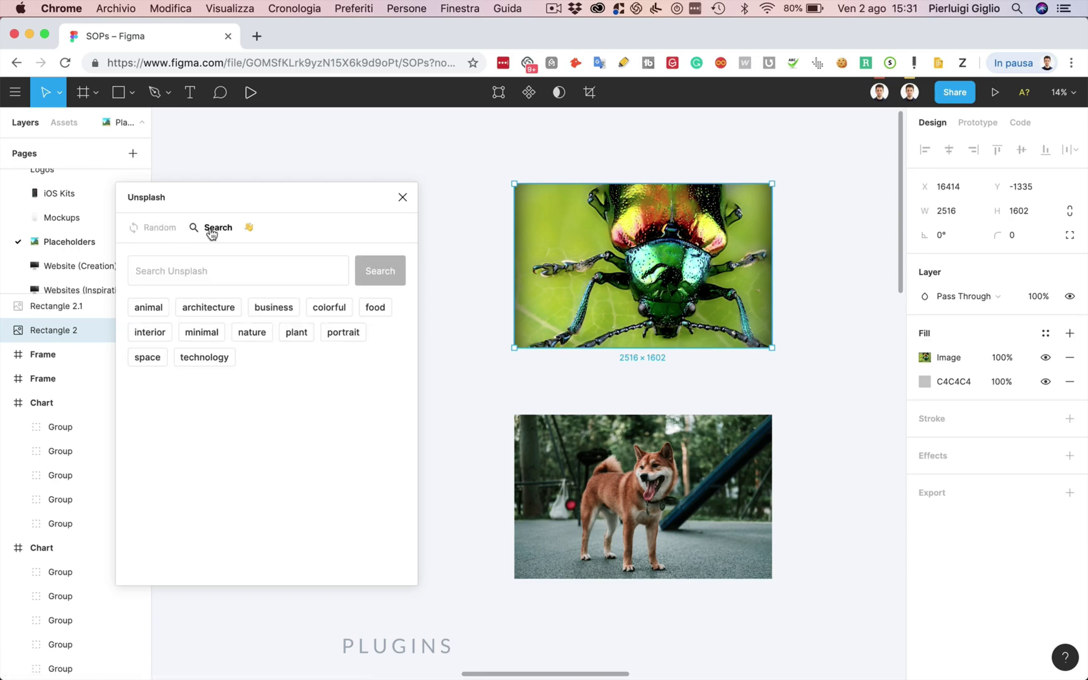
# Step: Search Unsplash photos for 'parrots'
pyautogui.click(224, 260)
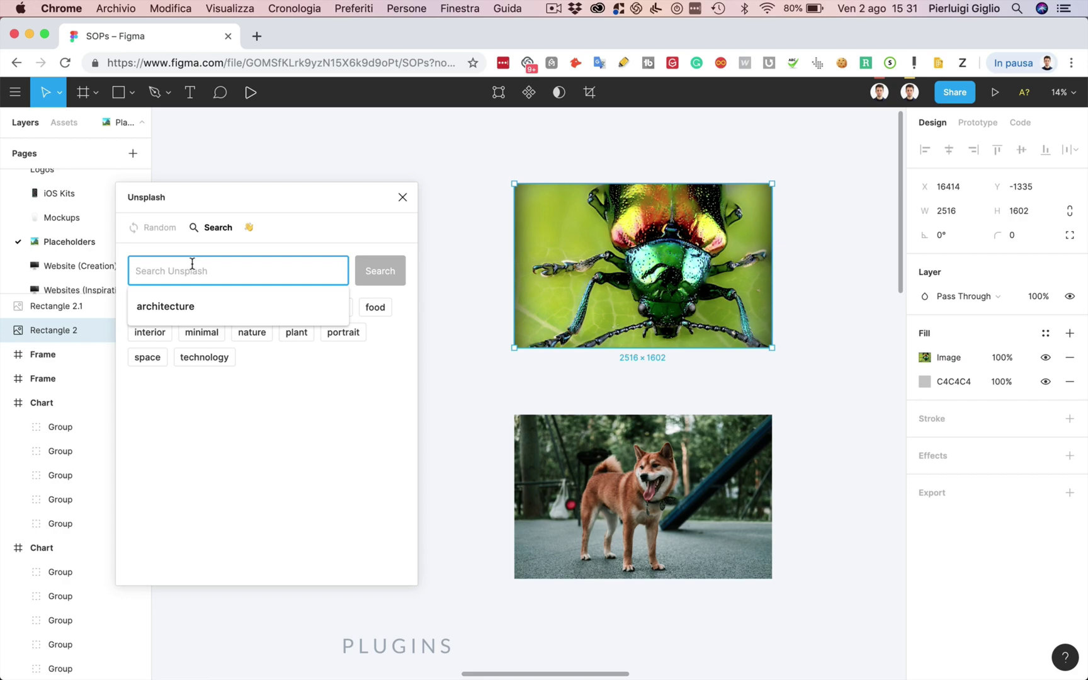
pyautogui.write('parrots')
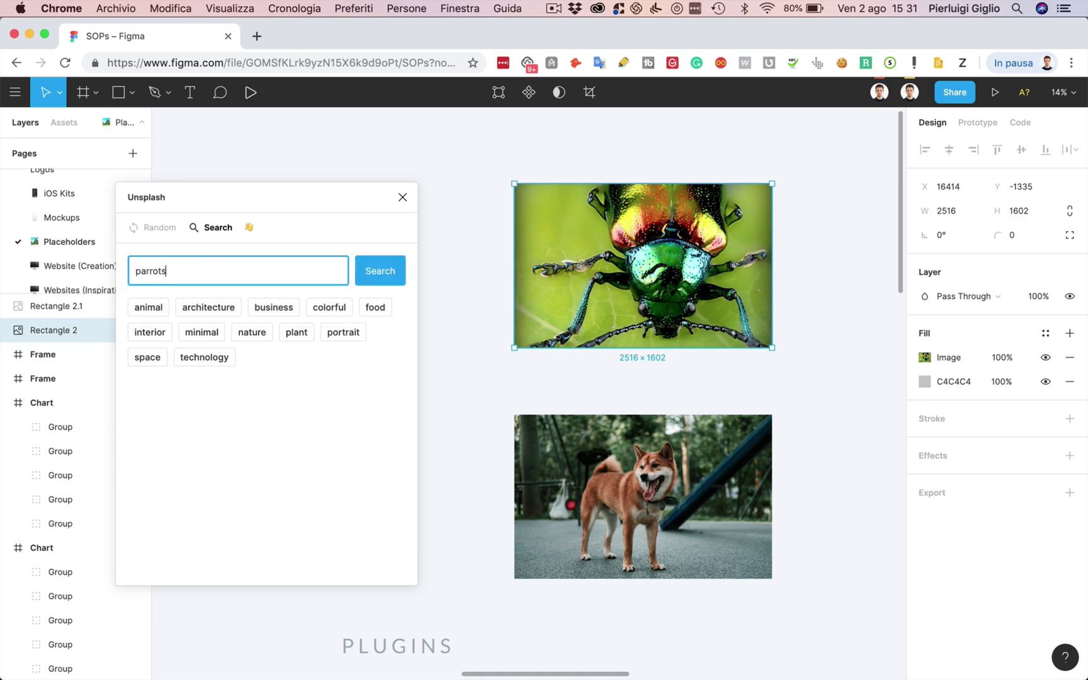
pyautogui.press('Return')
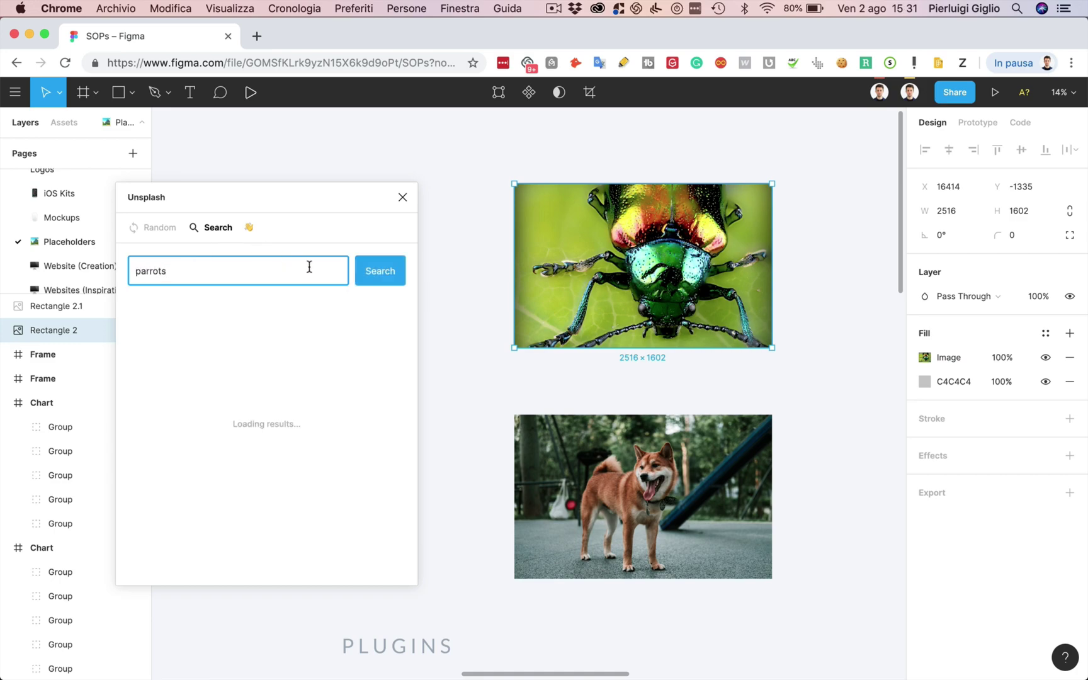
pyautogui.scroll(-10, 308, 428)
pyautogui.scroll(-5, 301, 433)
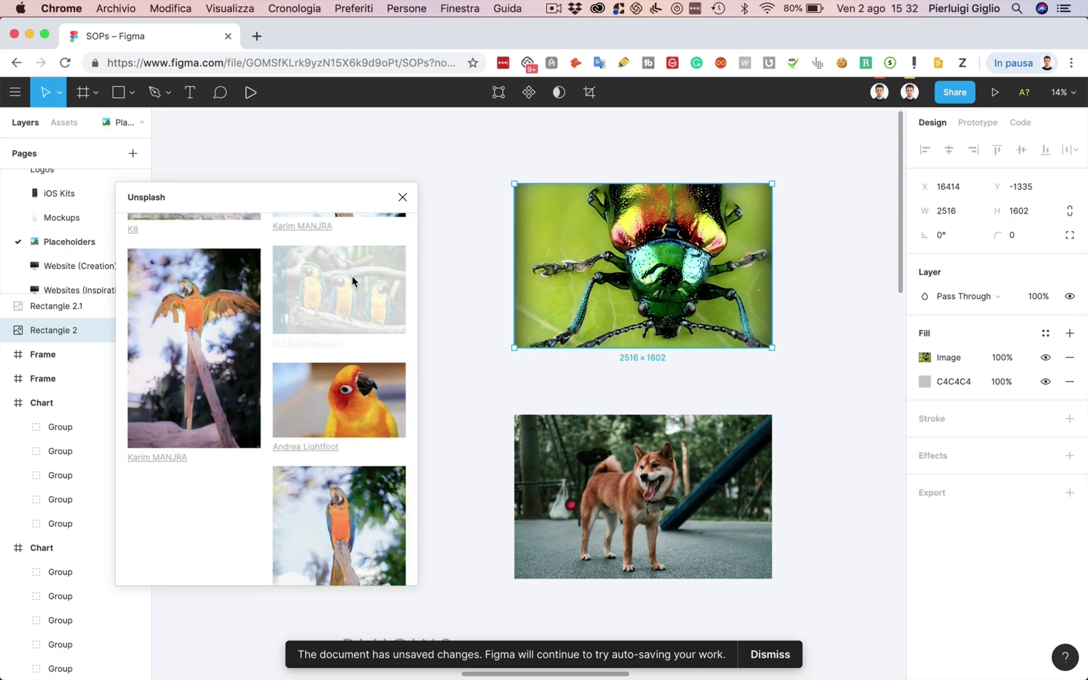
# Step: Fill the top rectangle with the three macaws photo and the bottom with the orange parrot
pyautogui.click(304, 289)
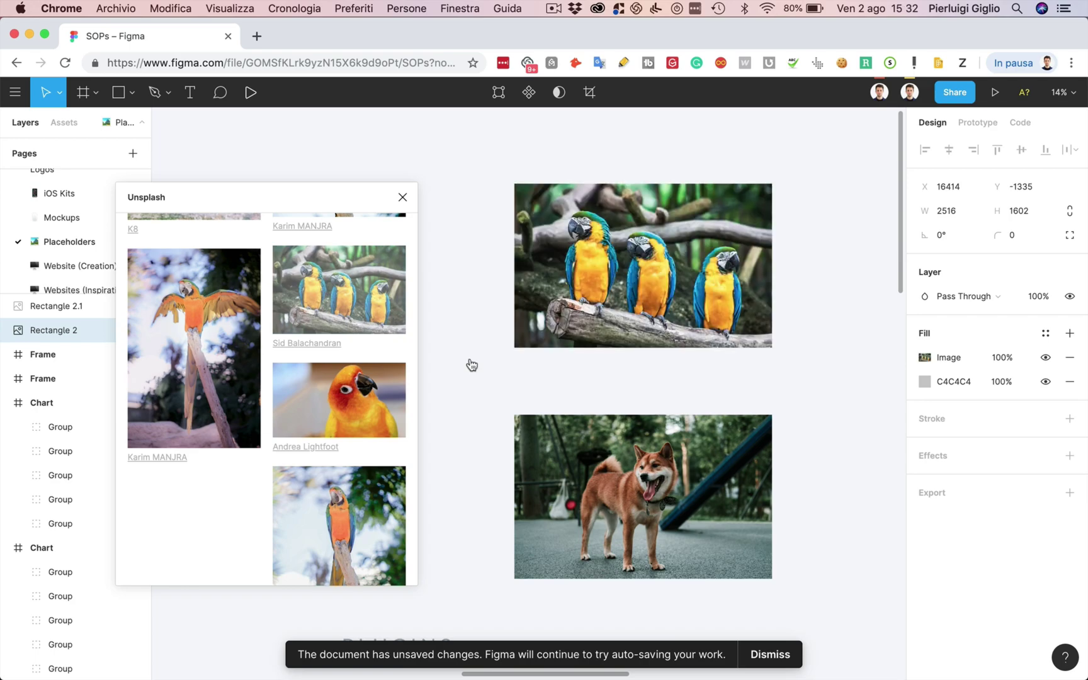
pyautogui.click(543, 427)
pyautogui.click(337, 397)
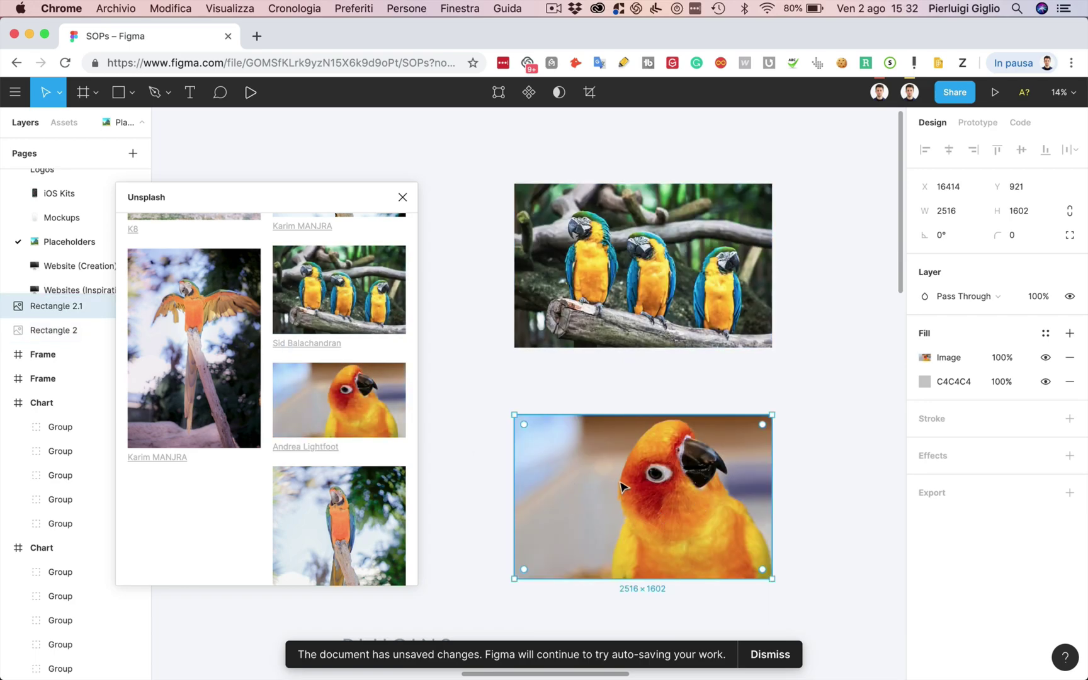
pyautogui.scroll(-1, 621, 485)
pyautogui.scroll(2, 620, 486)
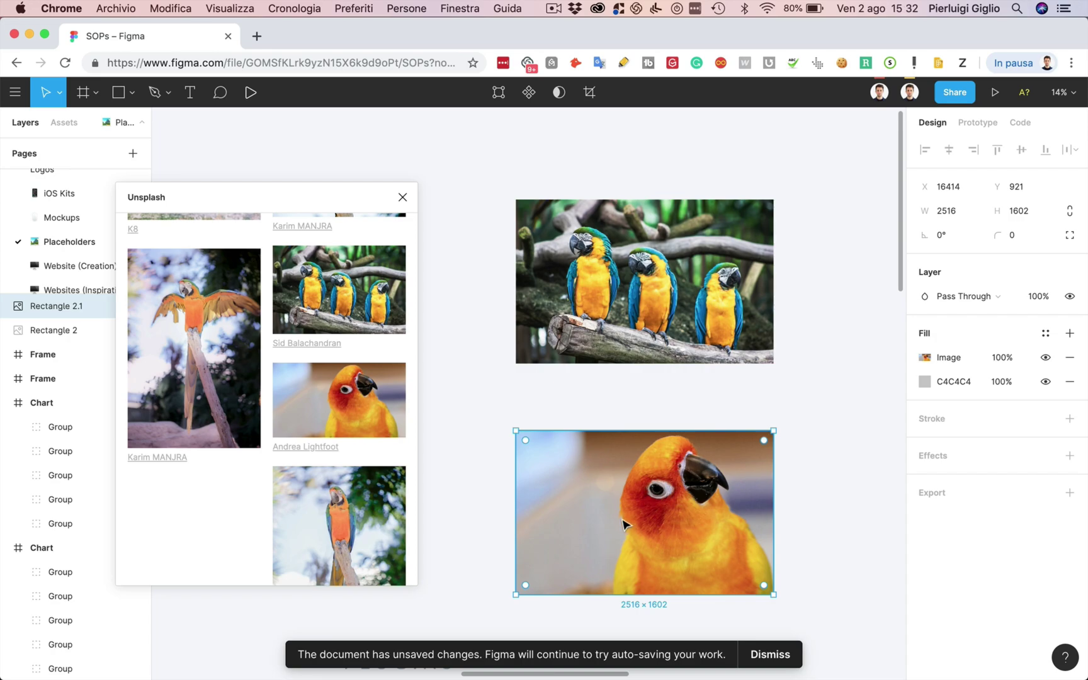
pyautogui.click(923, 358)
pyautogui.click(763, 321)
pyautogui.click(762, 321)
pyautogui.moveTo(763, 440)
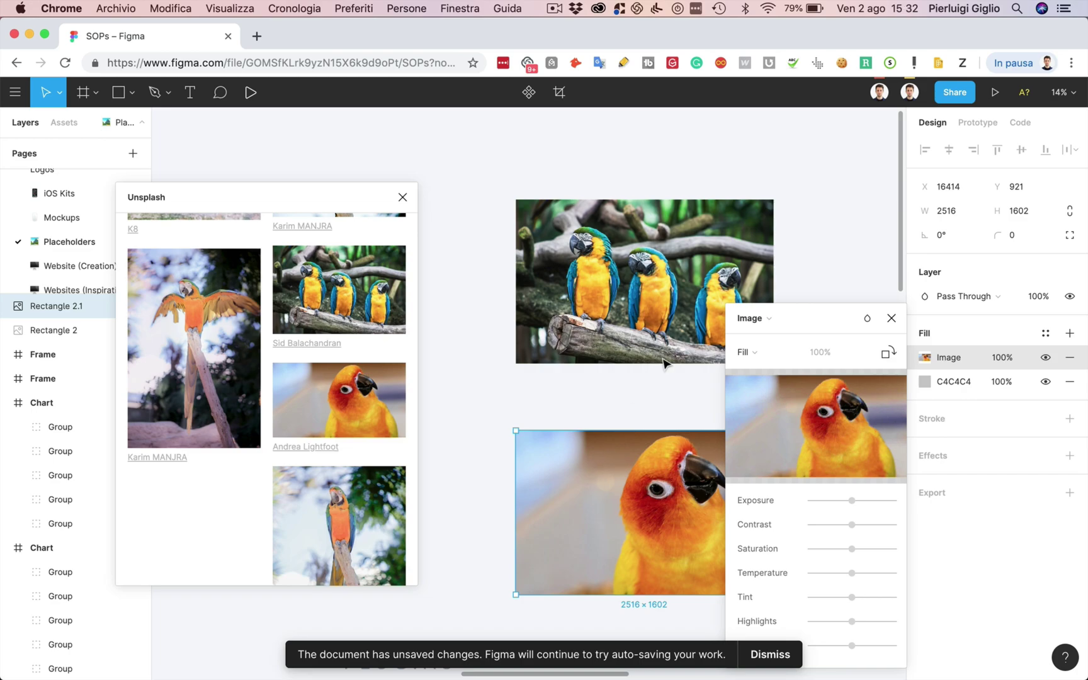
pyautogui.hscroll(3, 583, 430)
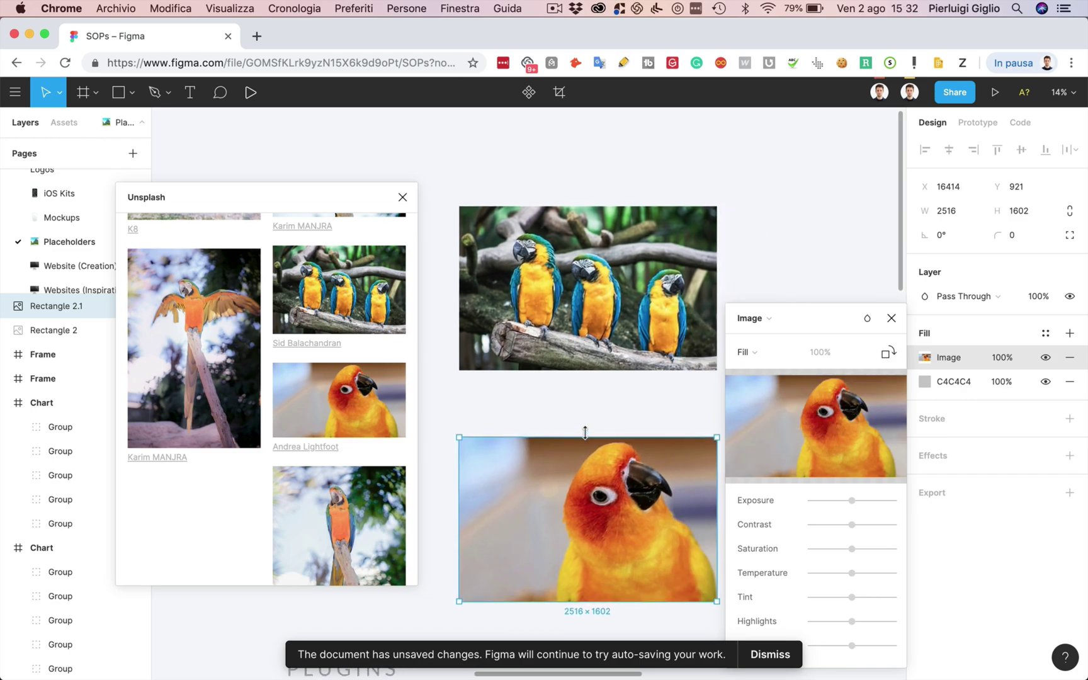
pyautogui.hscroll(2, 585, 432)
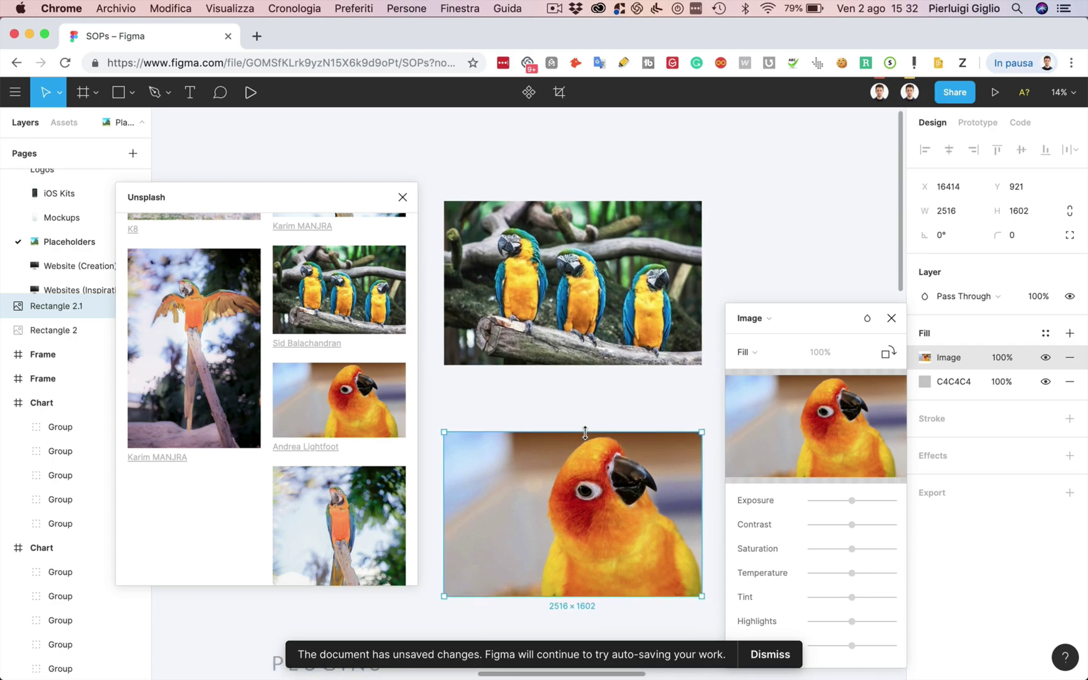
pyautogui.scroll(-1, 585, 433)
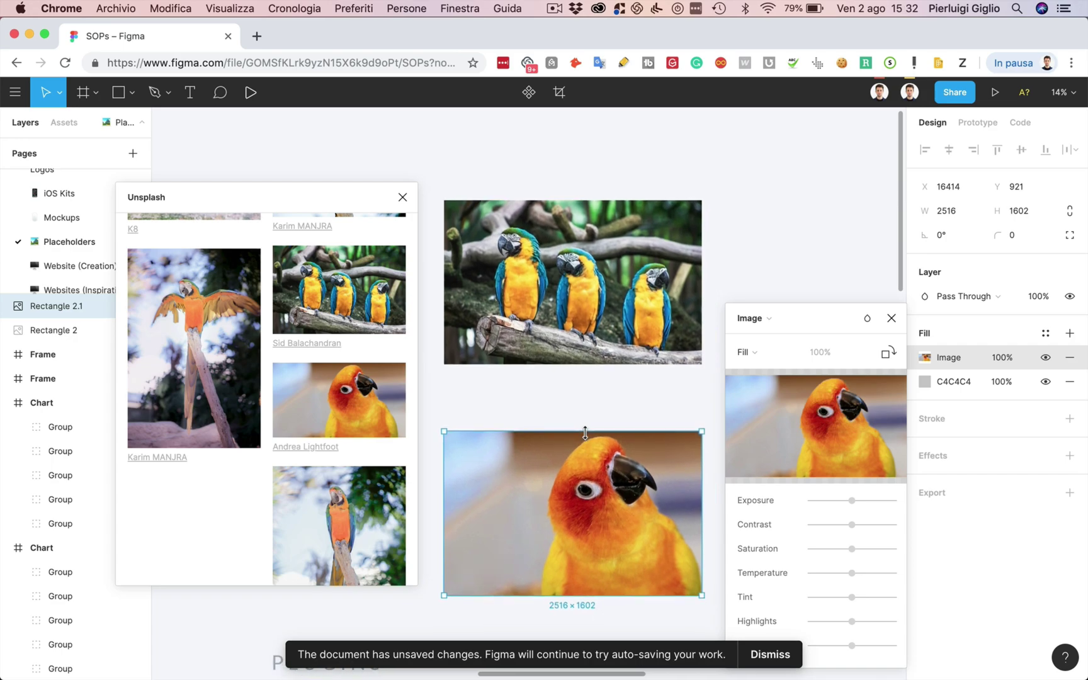
pyautogui.scroll(-1, 585, 433)
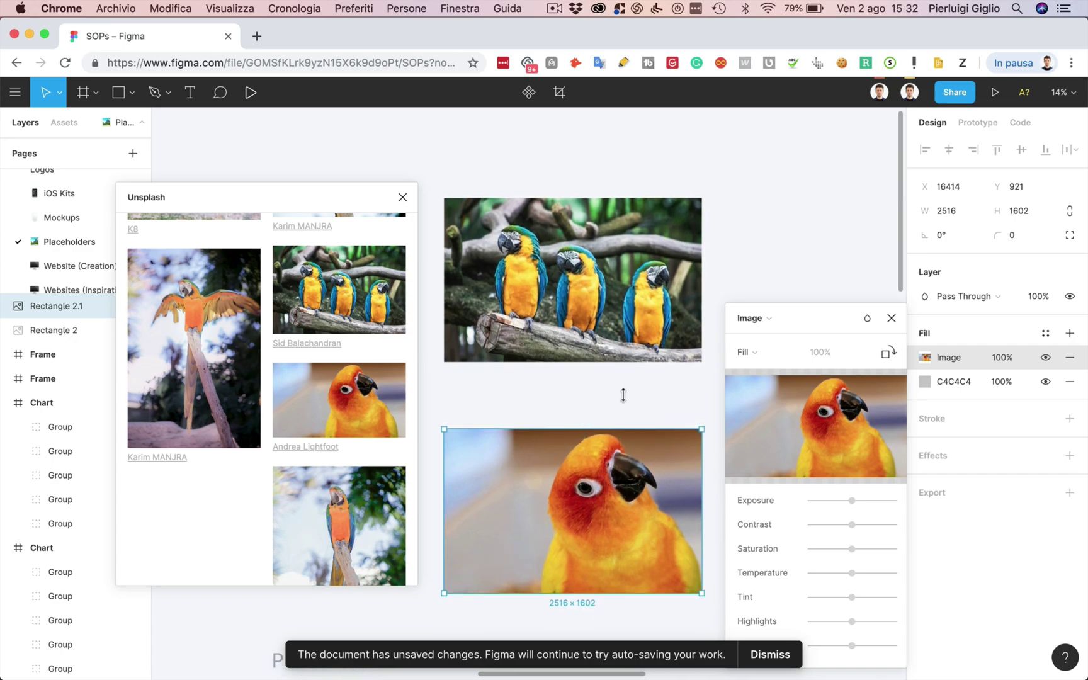
pyautogui.click(891, 318)
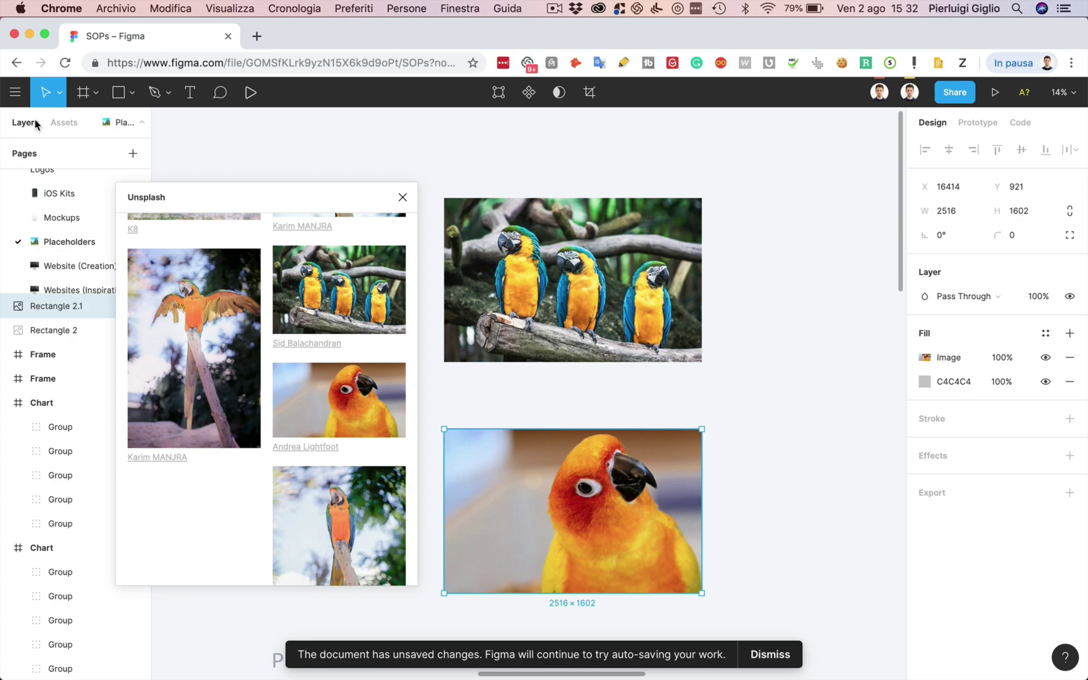
# Step: Browse the main menu's Plugins list, close it, and shift the Unsplash window slightly right
pyautogui.click(16, 95)
pyautogui.moveTo(79, 295)
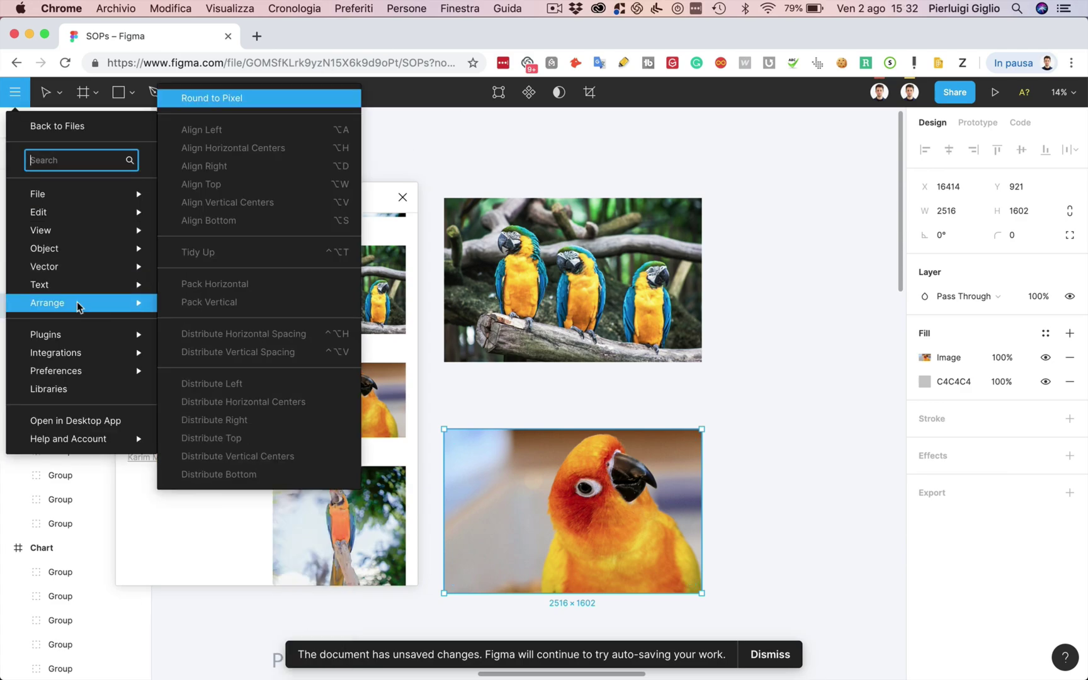
pyautogui.moveTo(73, 334)
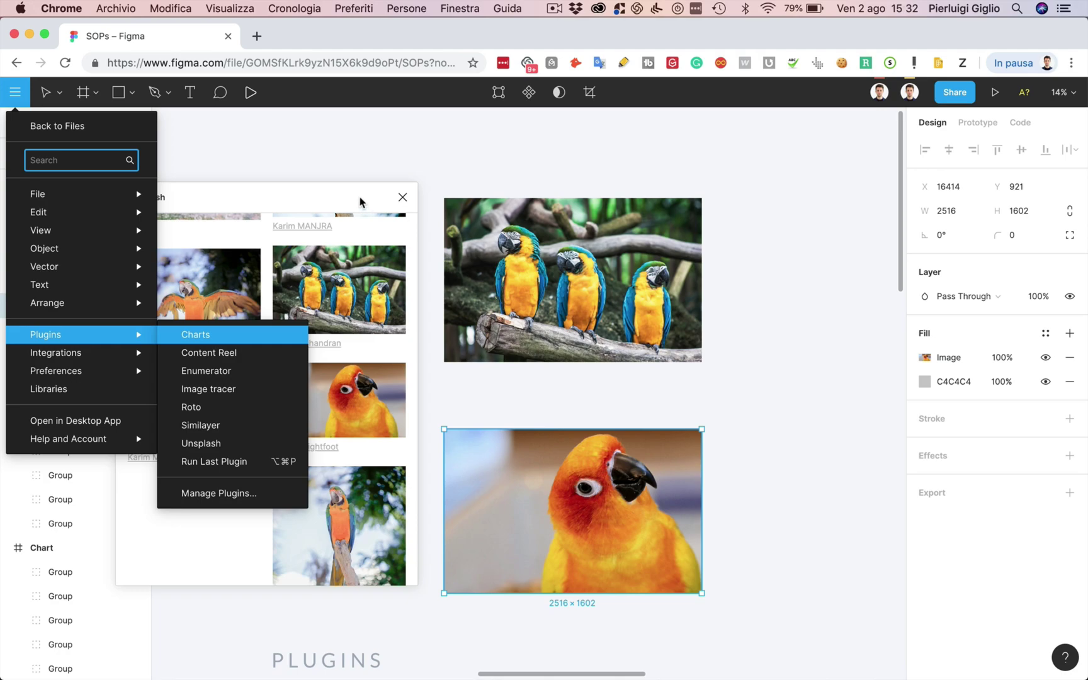
pyautogui.click(398, 160)
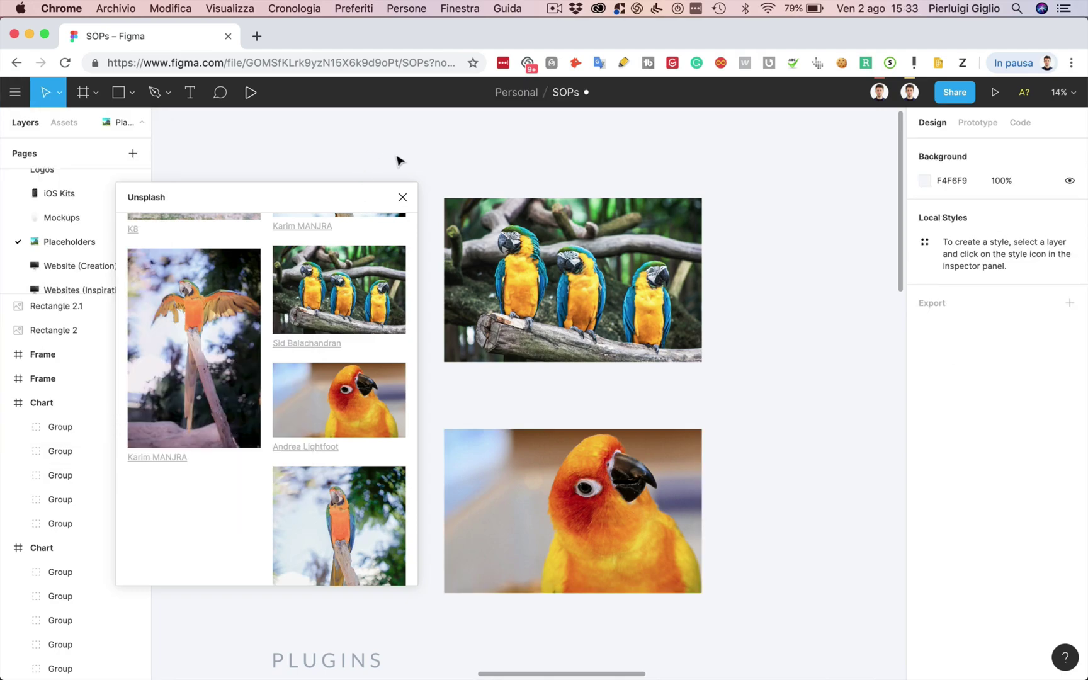
pyautogui.moveTo(351, 195); pyautogui.dragTo(389, 197)
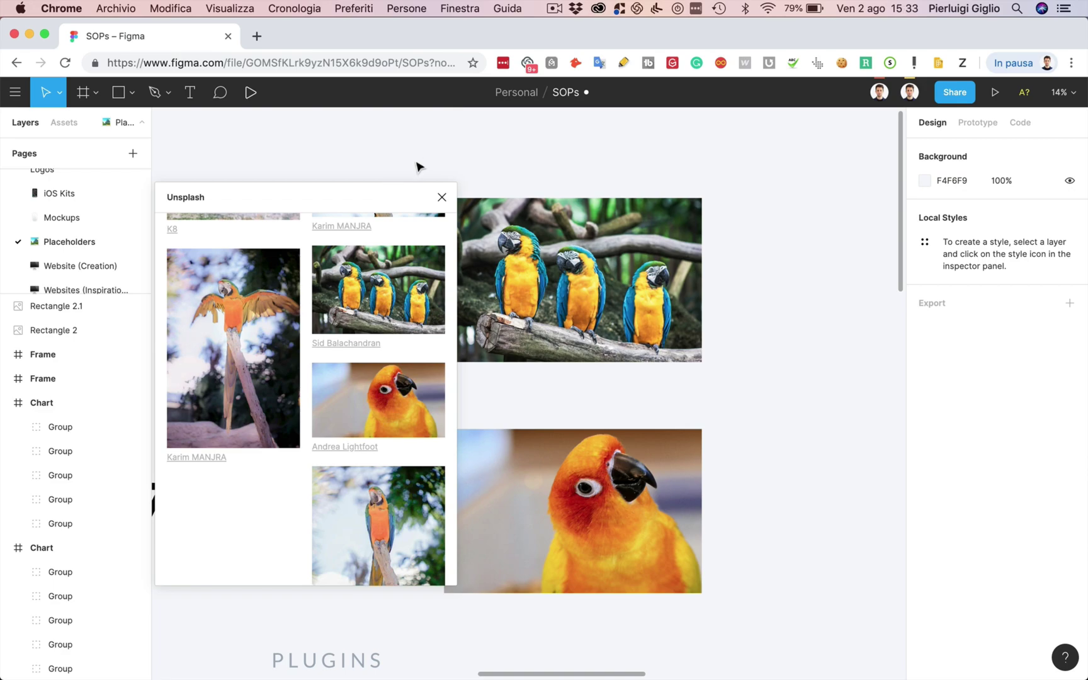
pyautogui.hscroll(-3, 419, 166)
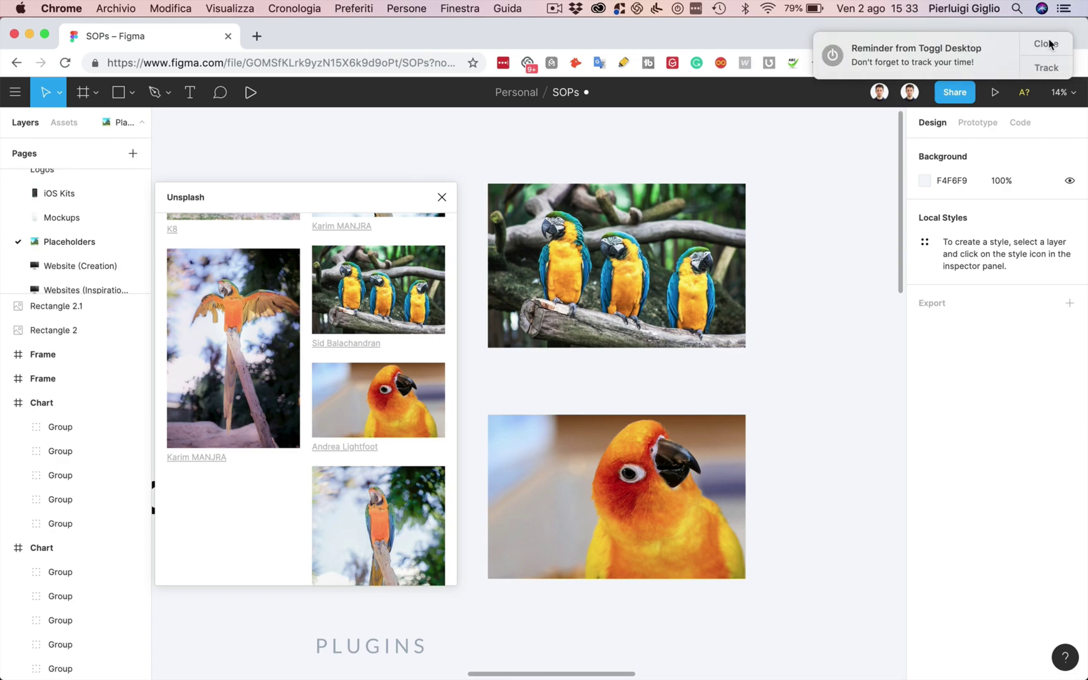
# Step: Close the Toggl Desktop time-tracking notification
pyautogui.click(1043, 42)
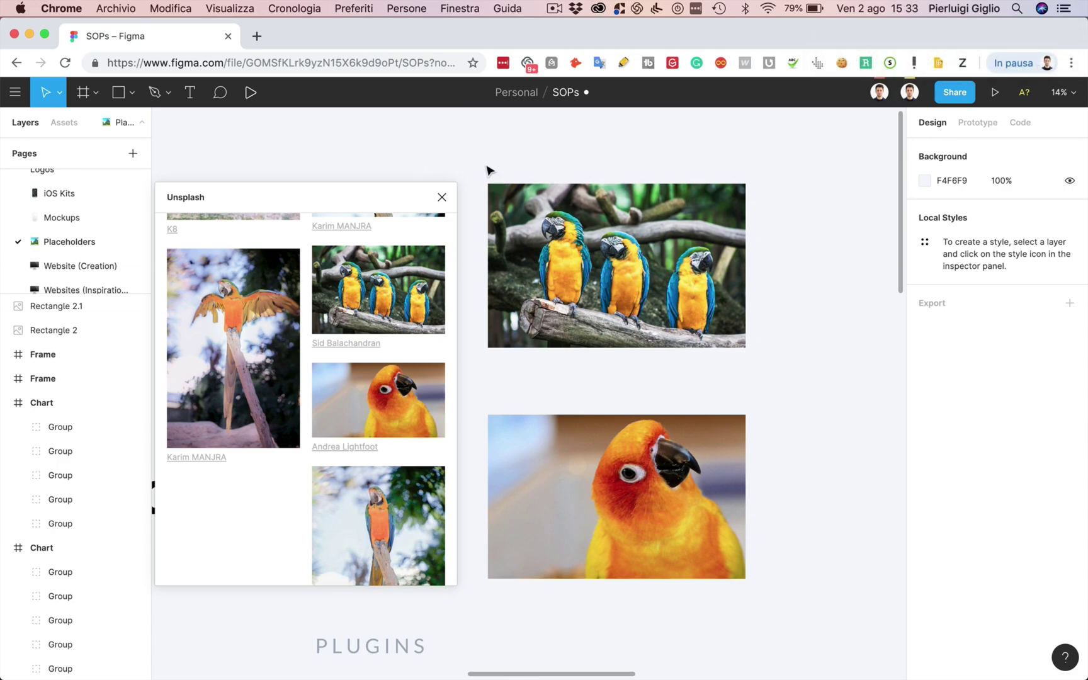